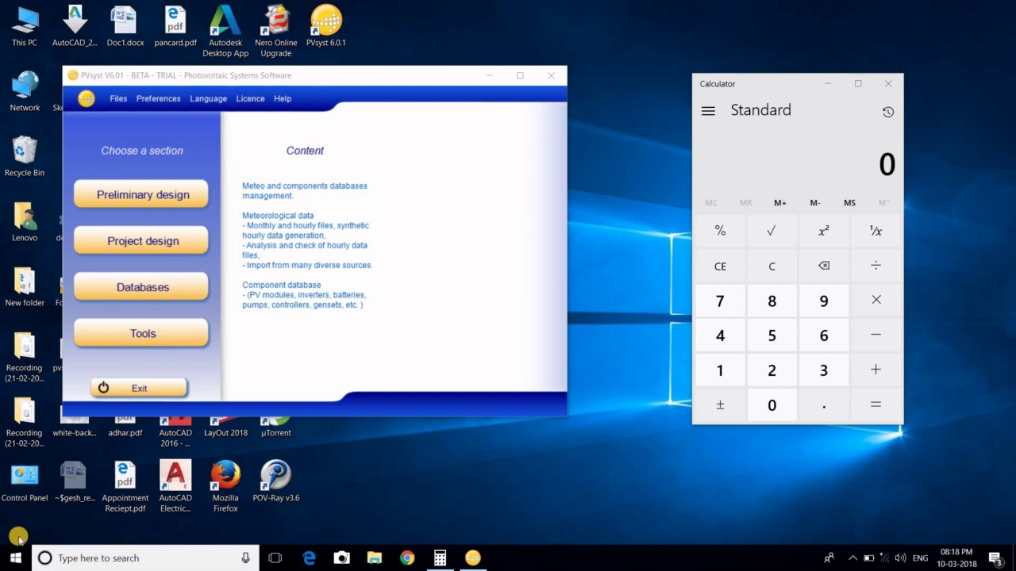
Start a new grid-connected project under Project design and name it pune
left_click(104, 198)
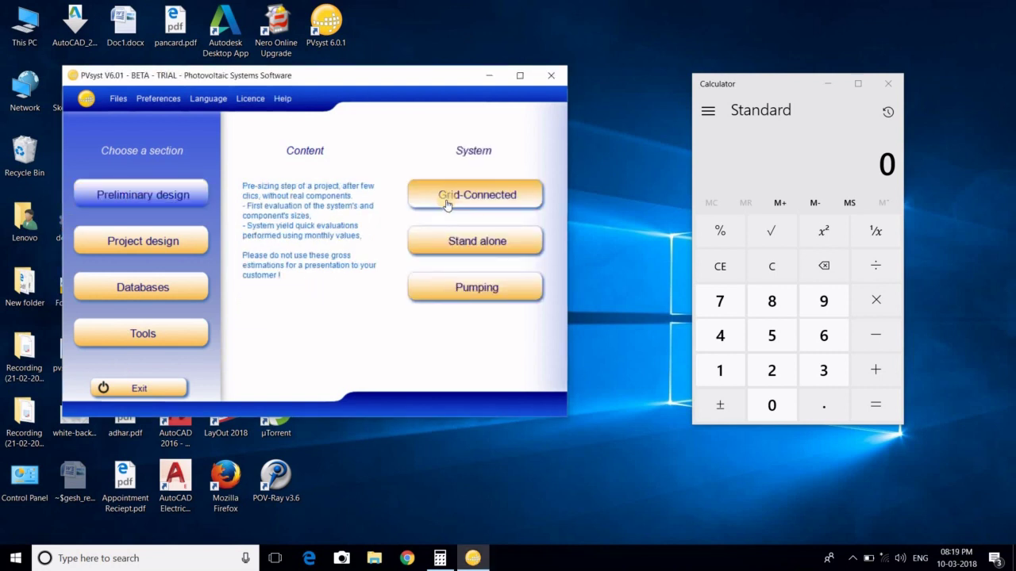
mouse_move(176, 243)
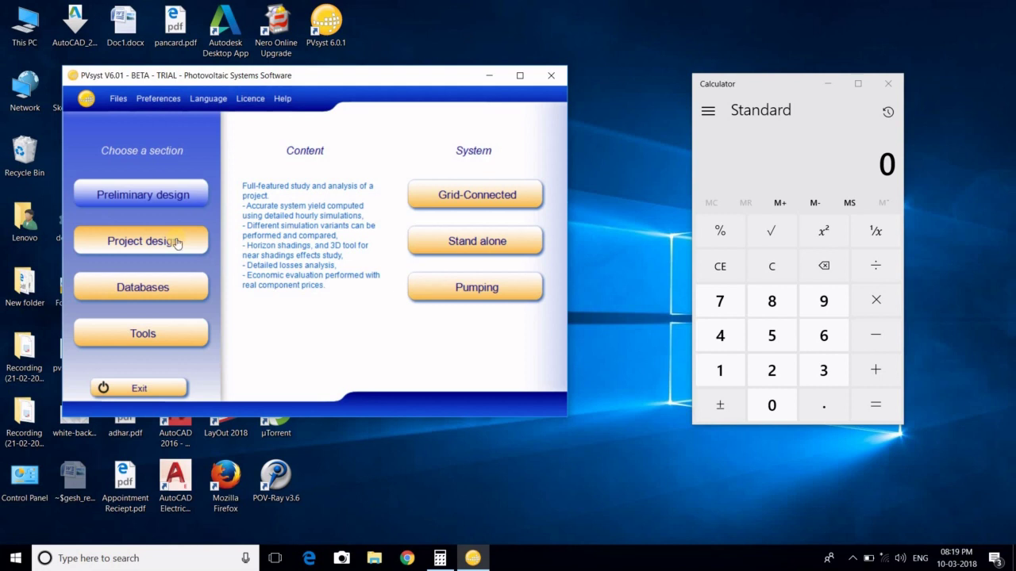
left_click(177, 243)
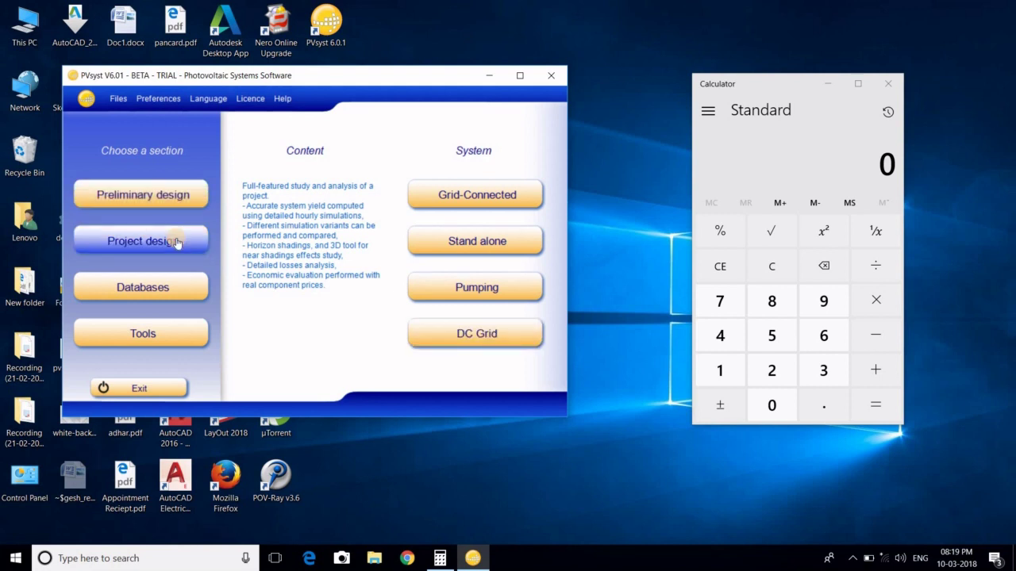
left_click(494, 199)
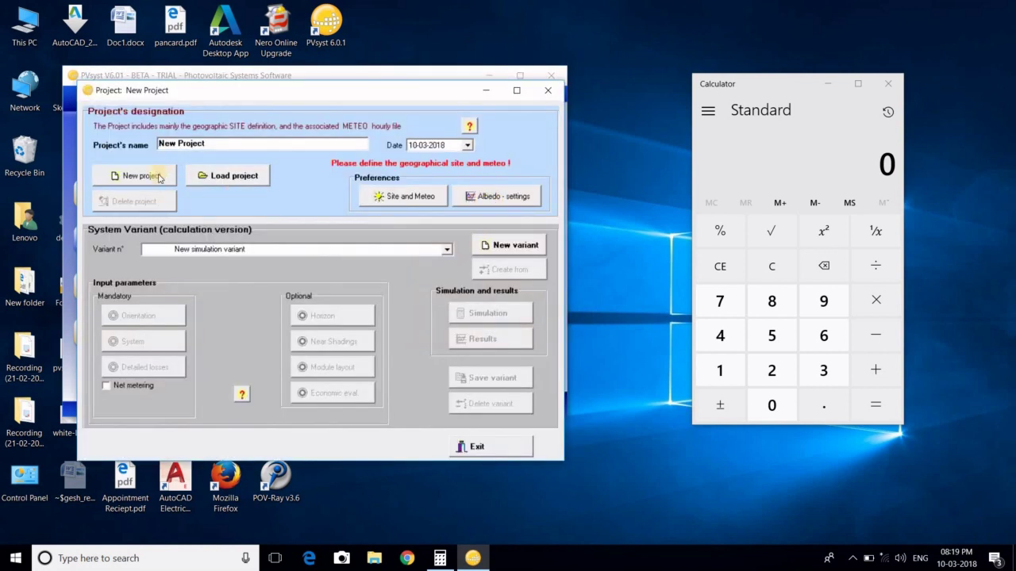
left_click(158, 177)
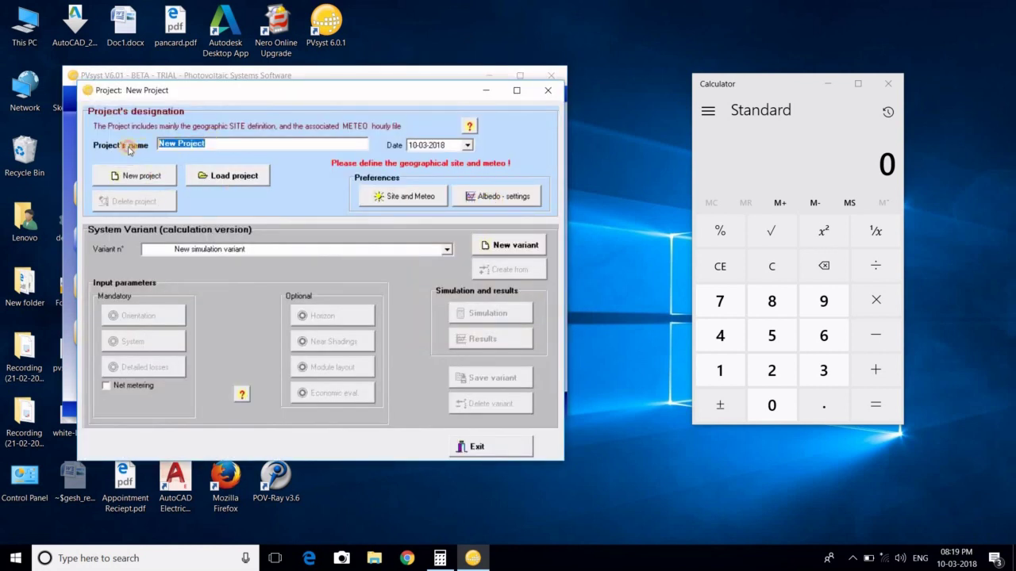
type("pune")
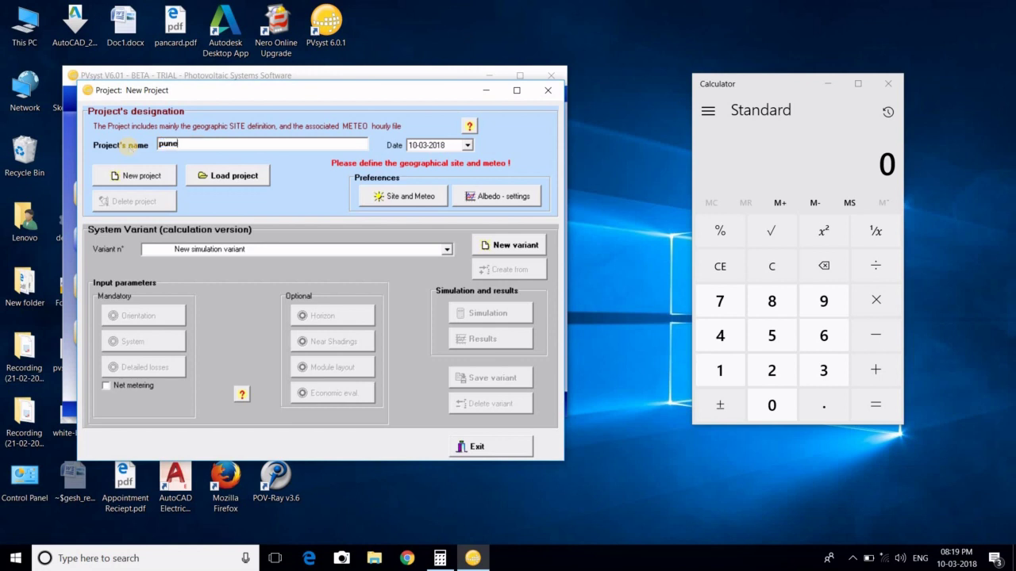
Assign the Pune, India site with the Pune.MET meteo file, checking the file's tables and hourly Kt morning/evening quality graph
left_click(399, 201)
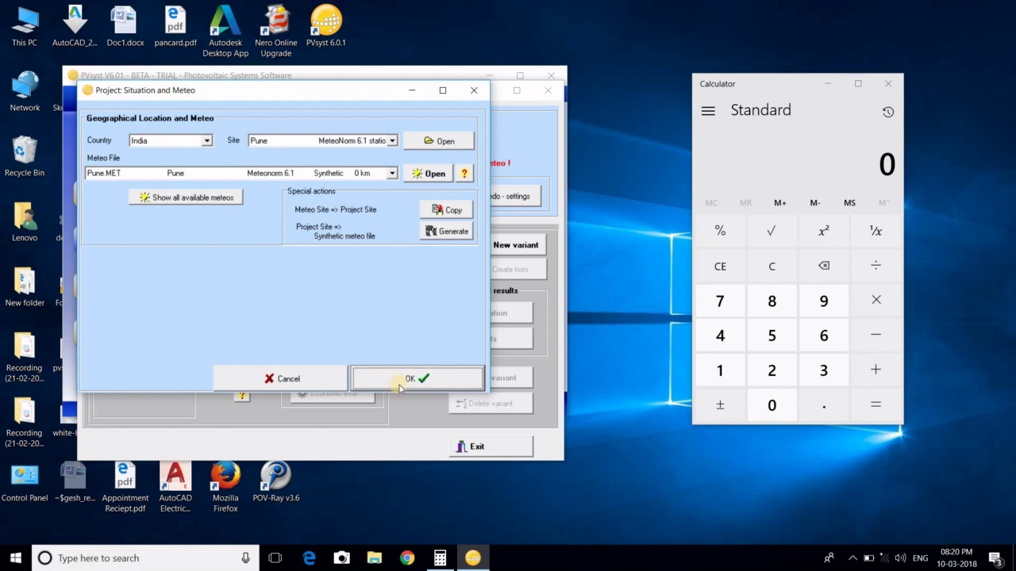
left_click(421, 173)
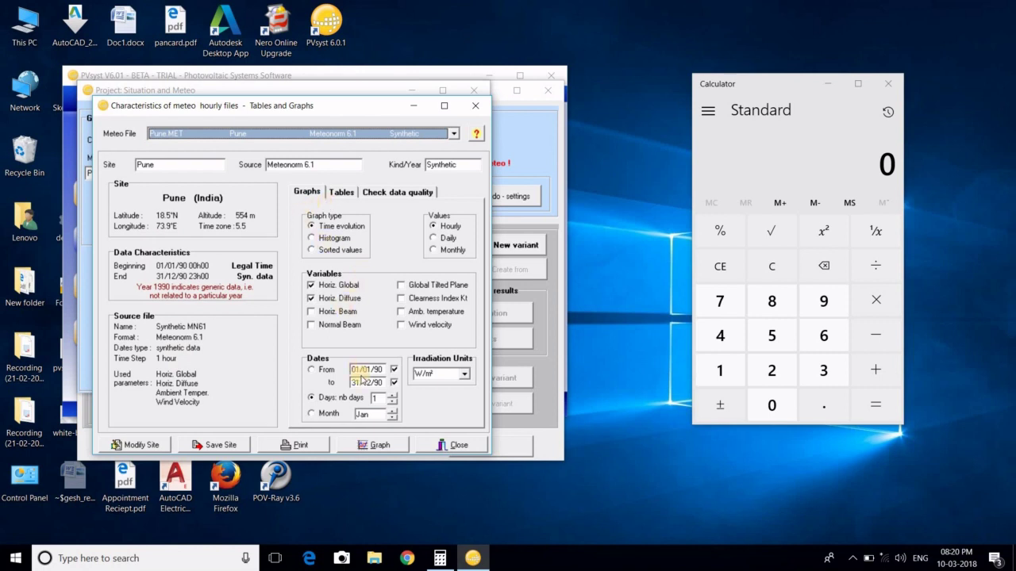
left_click(342, 192)
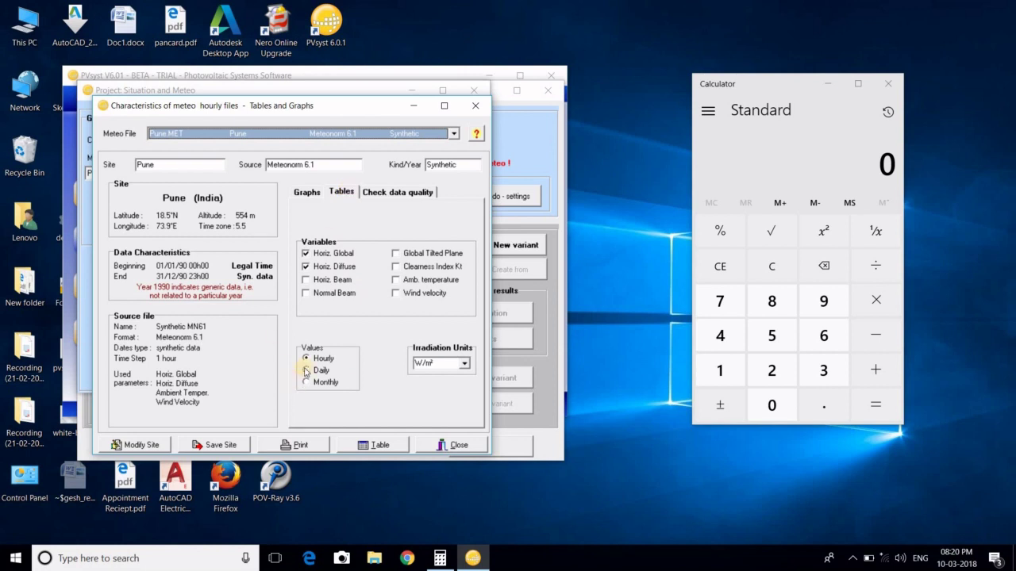
left_click(390, 194)
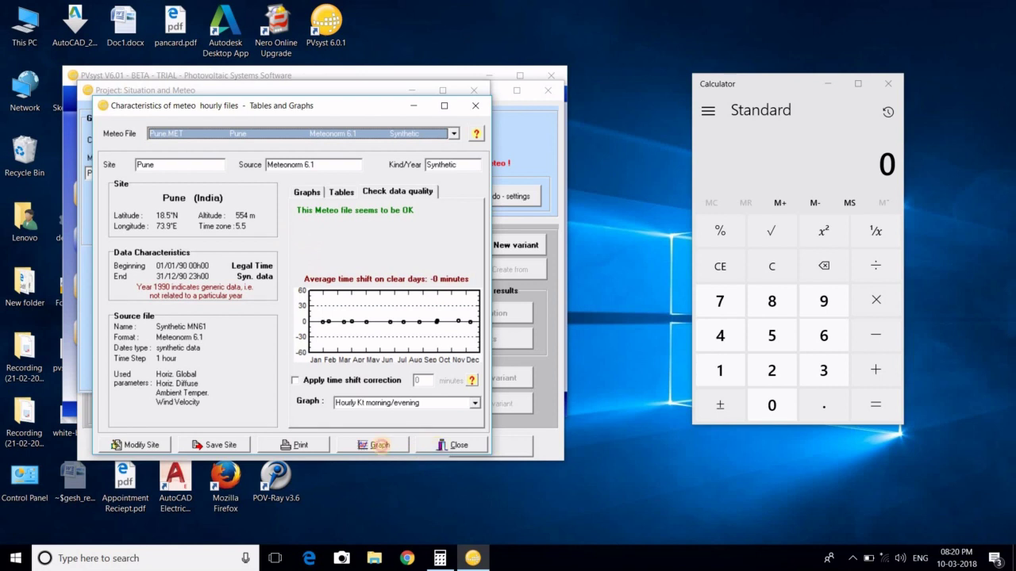
left_click(380, 445)
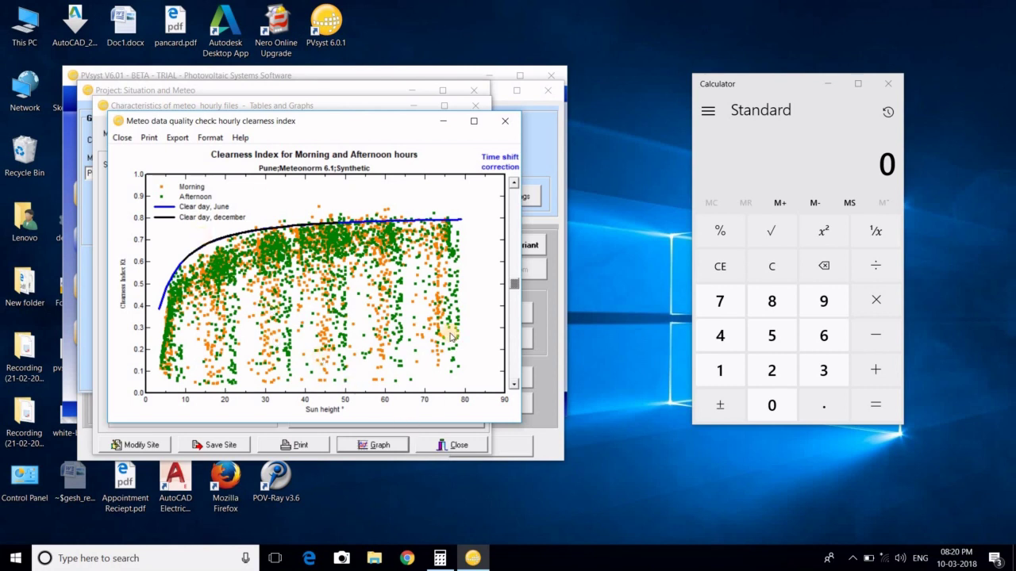
left_click(505, 121)
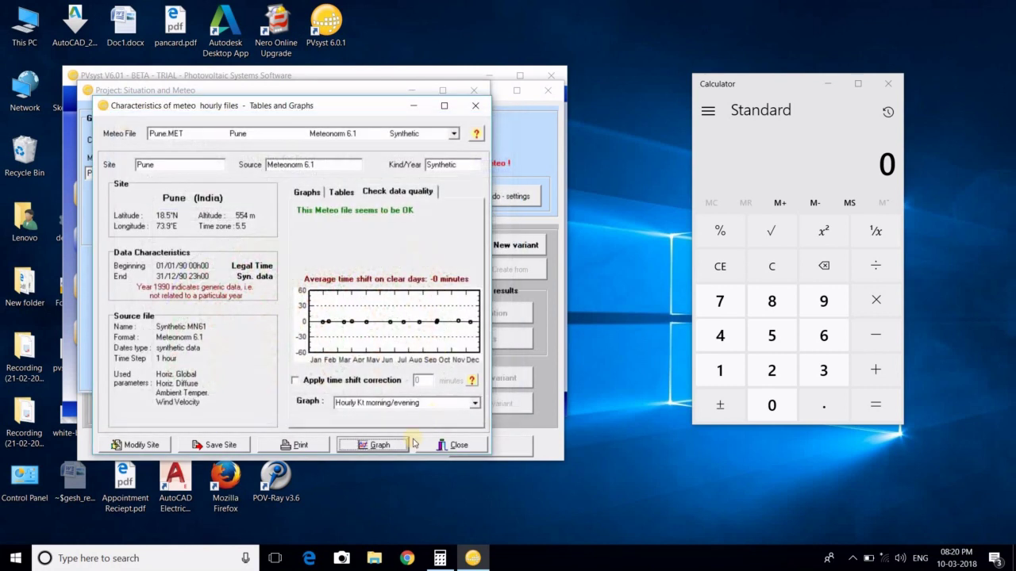
left_click(437, 448)
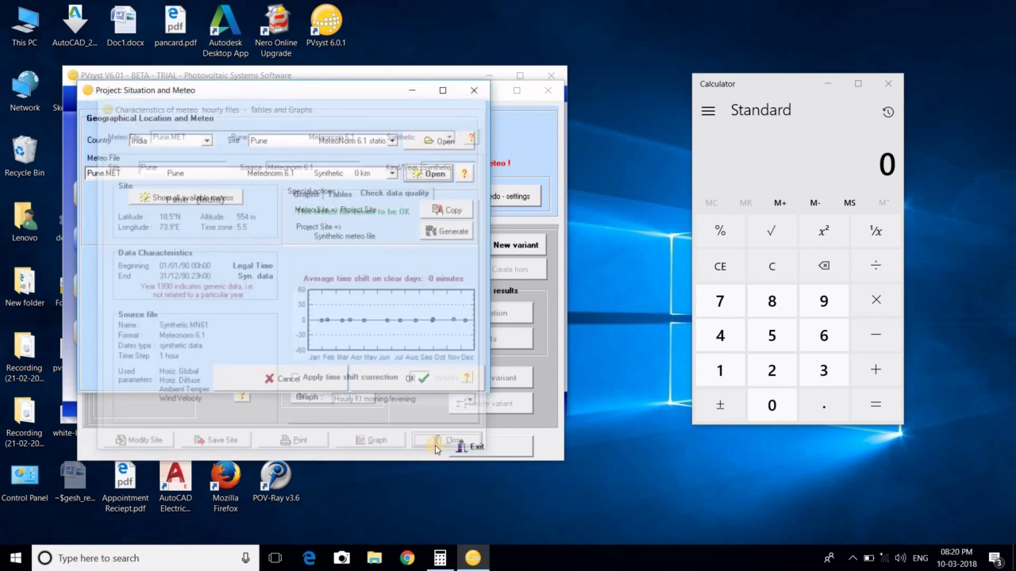
left_click(420, 380)
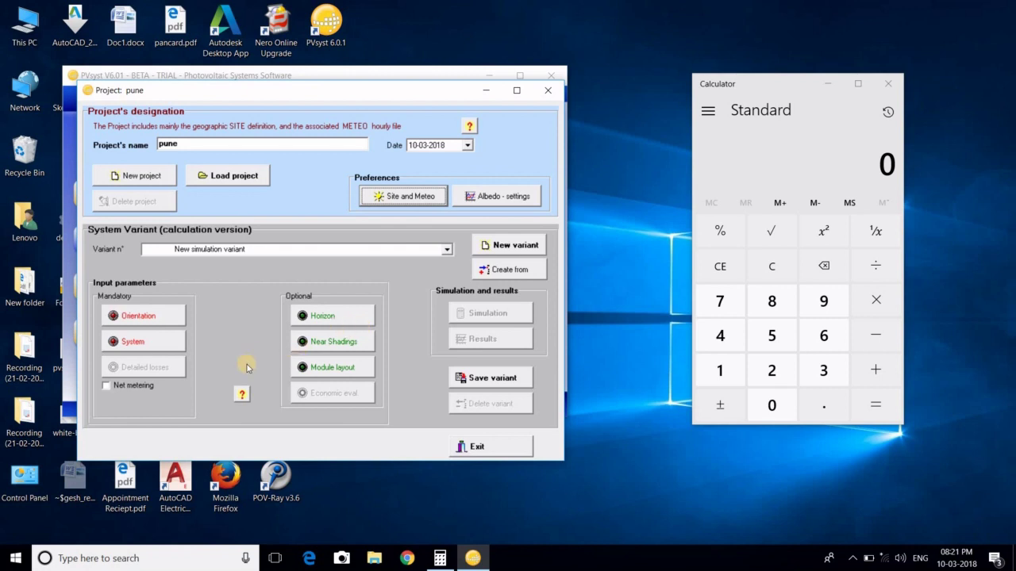
Define the orientation as a Fixed Tilted Plane with 30° tilt and 0° azimuth, viewing the yearly optimisation curves before accepting
left_click(158, 321)
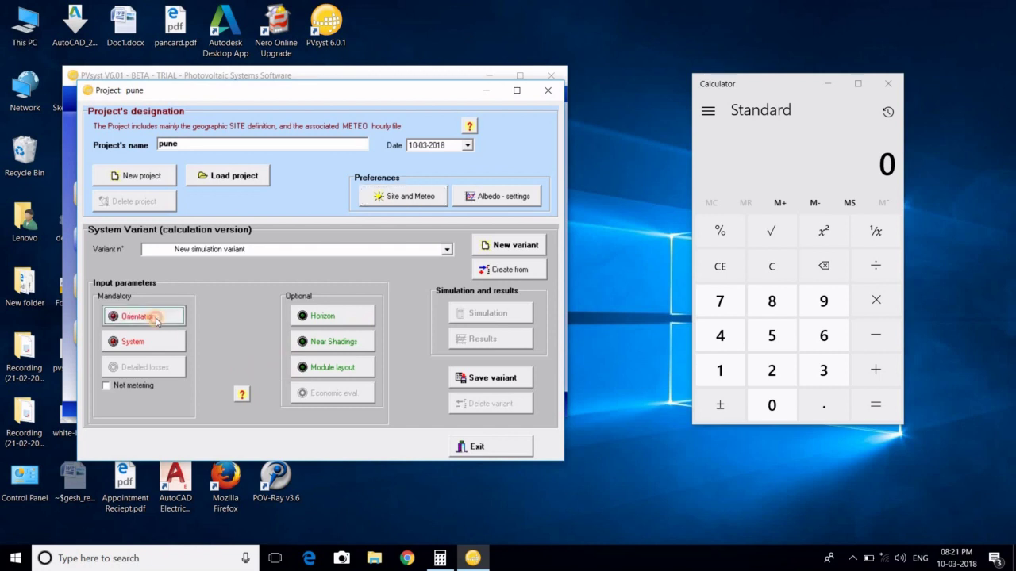
left_click(314, 295)
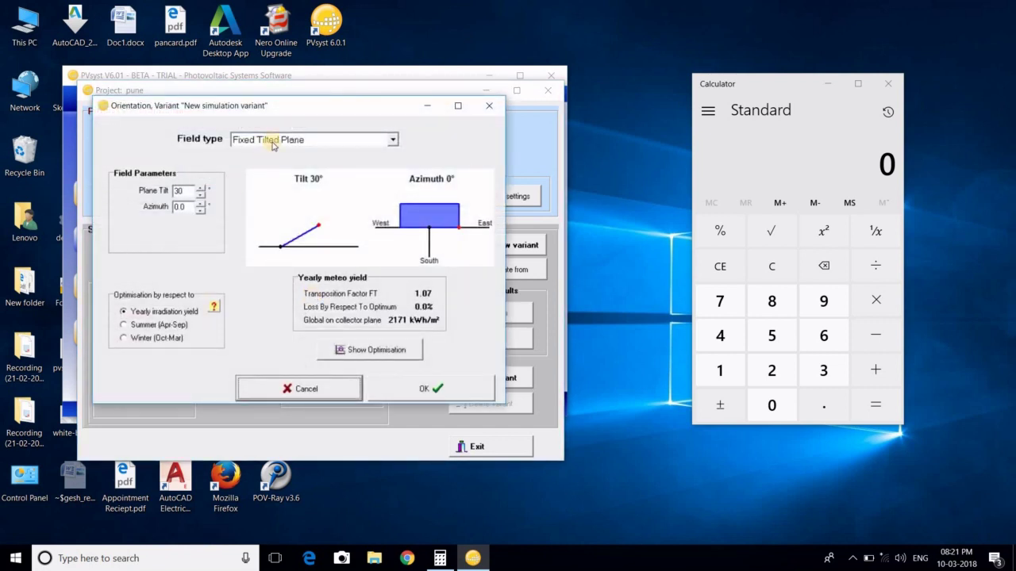
left_click(393, 141)
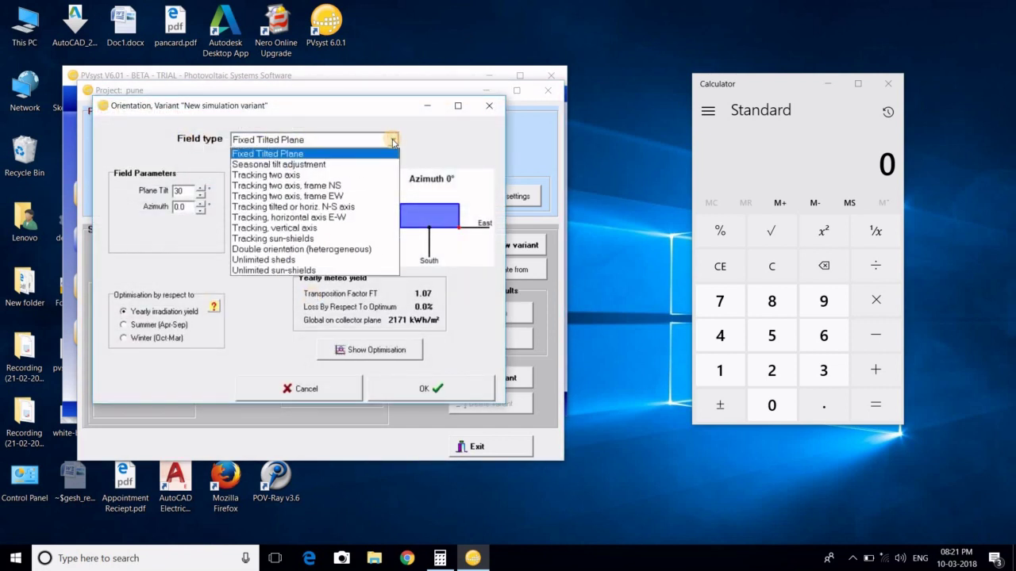
left_click(299, 155)
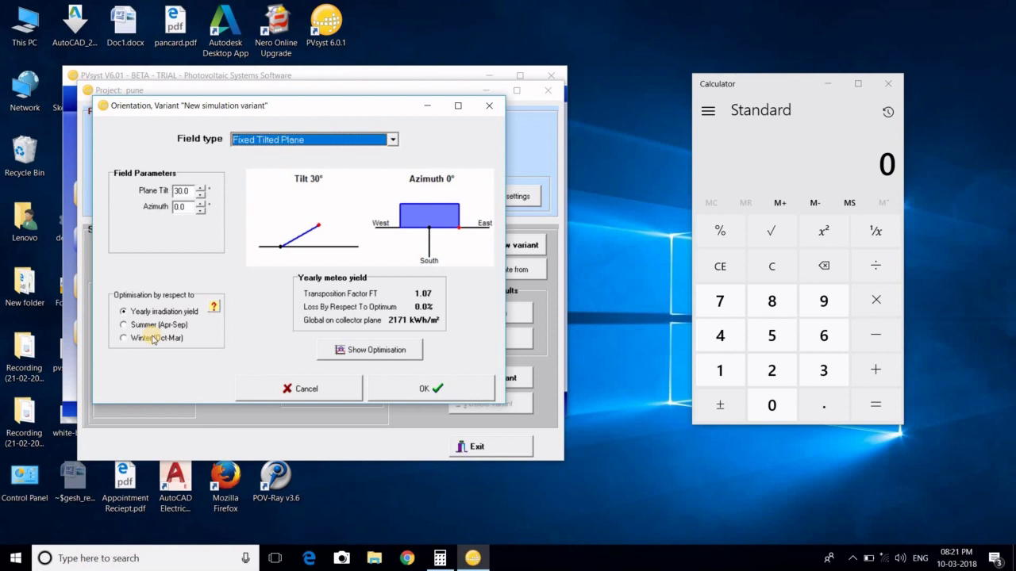
left_click(354, 354)
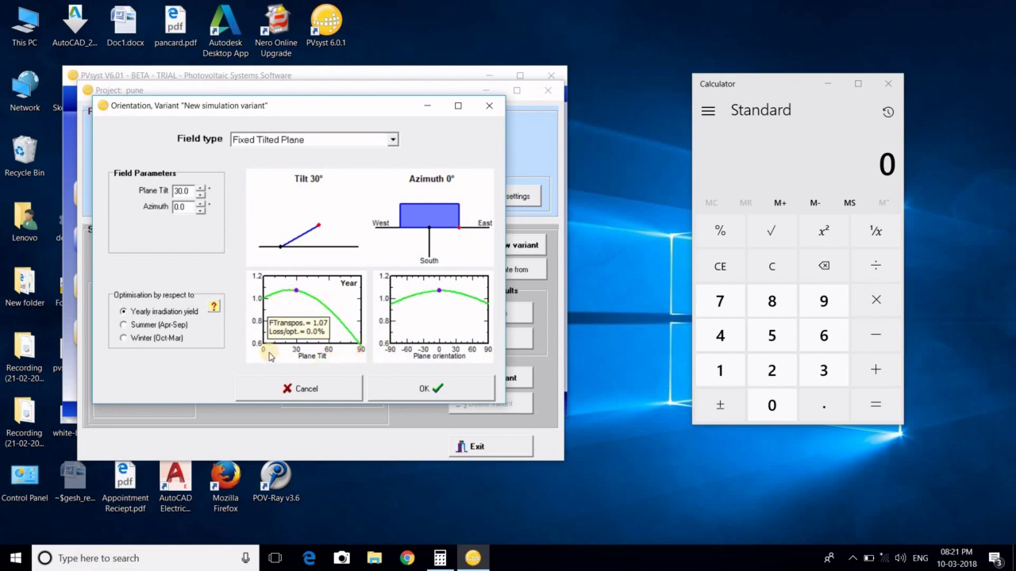
left_click(401, 390)
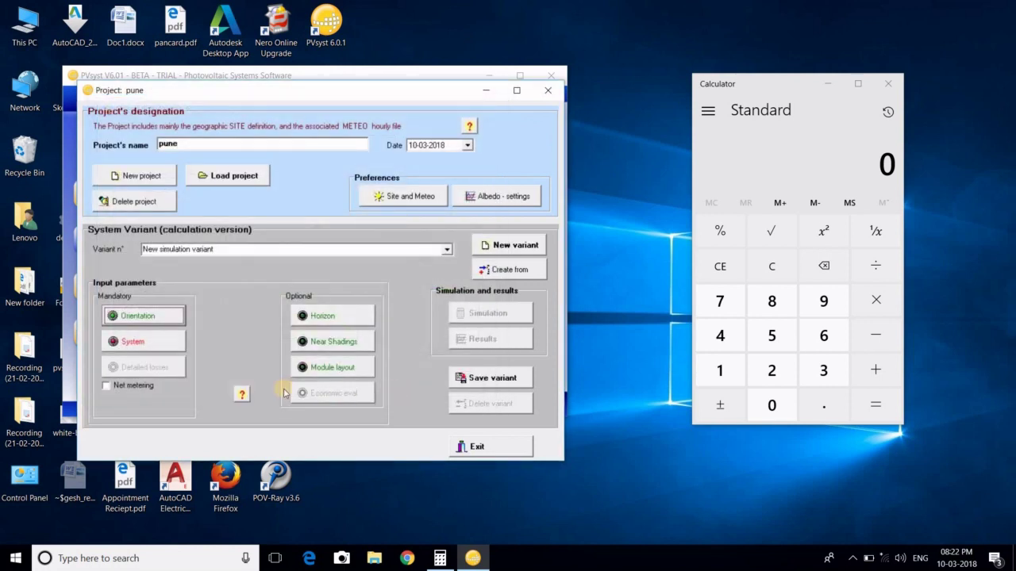
Open the grid system definition for the new simulation variant
left_click(135, 342)
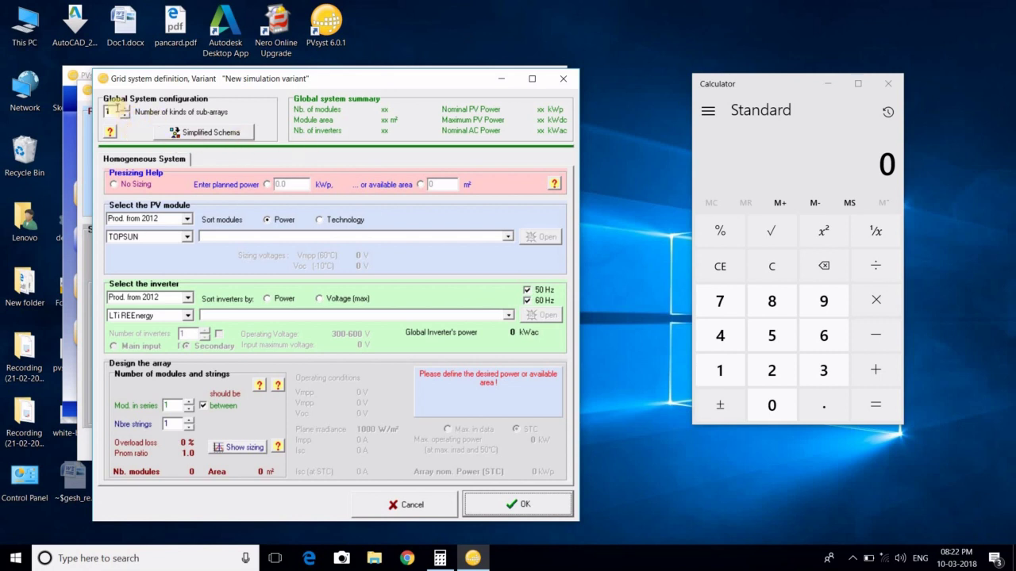
Try 2 and 3 kinds of sub-arrays in the global system configuration and return the number to 1
left_click(124, 110)
left_click(124, 109)
left_click(124, 117)
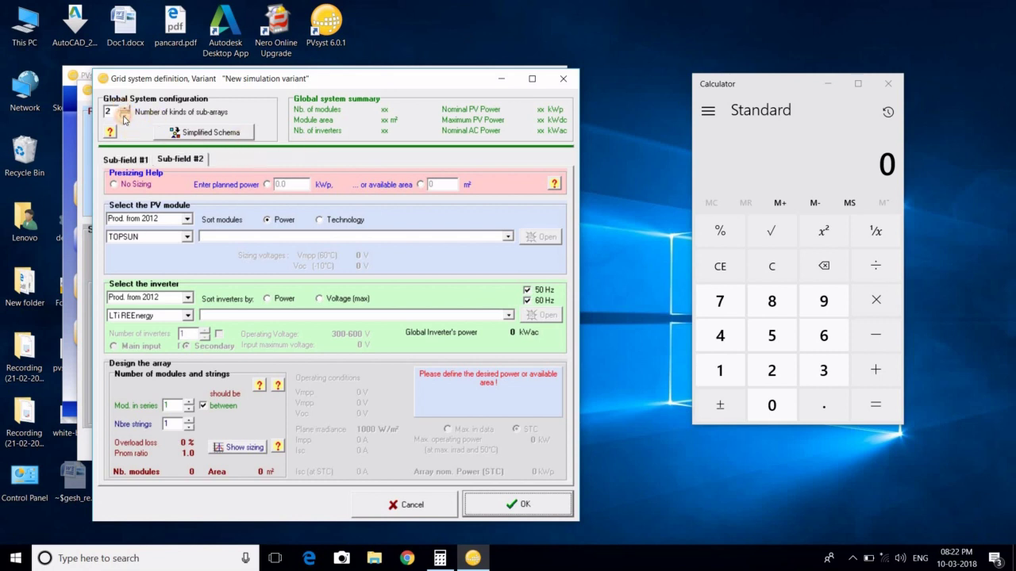
left_click(125, 117)
left_click(124, 109)
left_click(123, 109)
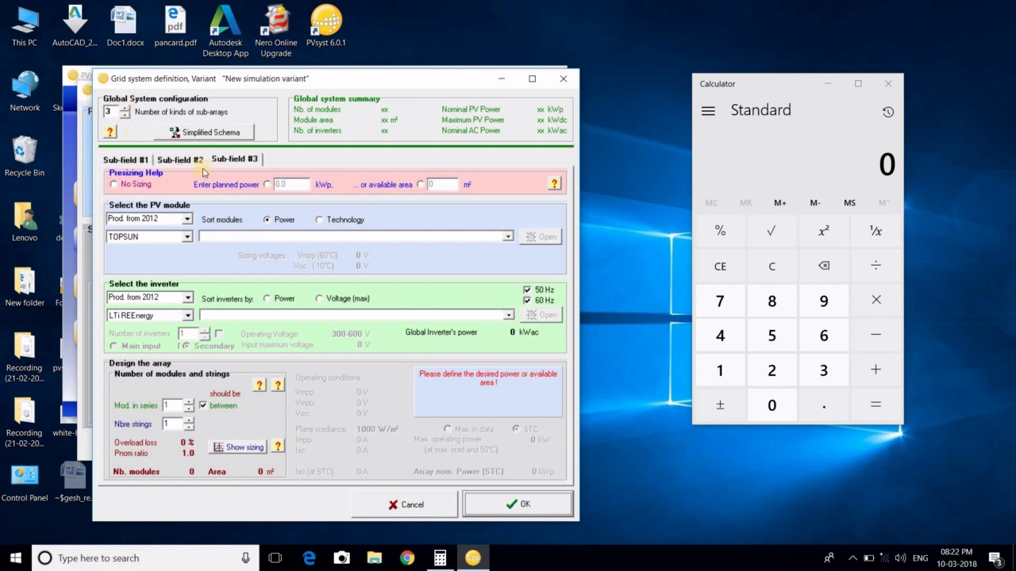
left_click(125, 116)
left_click(125, 116)
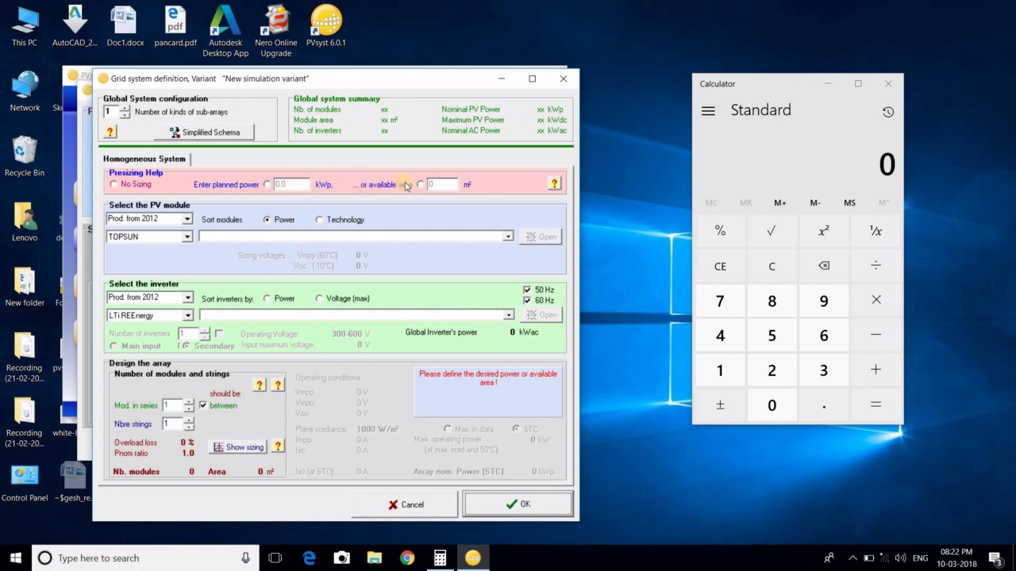
Set the presizing planned power to 750 kWp
left_click(115, 185)
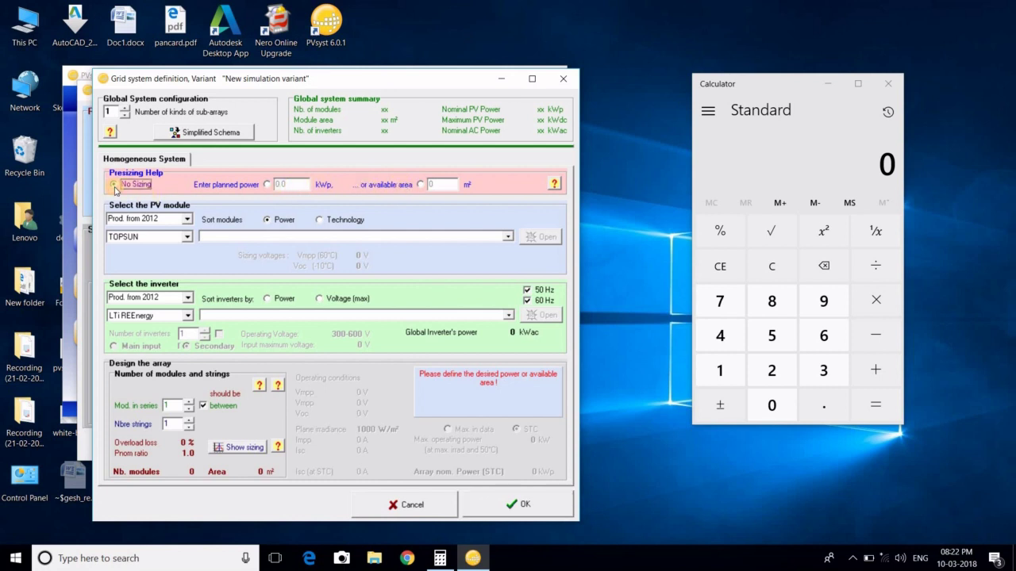
left_click(284, 185)
type("750")
key("BackSpace")
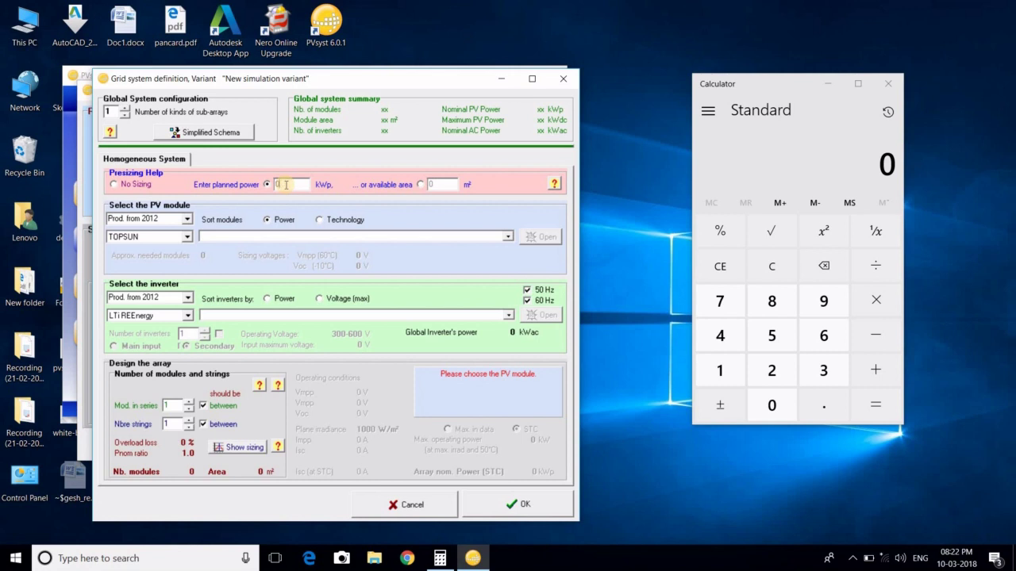
type("750")
Filter the PV modules to those produced from 2012 and list All Manufacturers
left_click(186, 219)
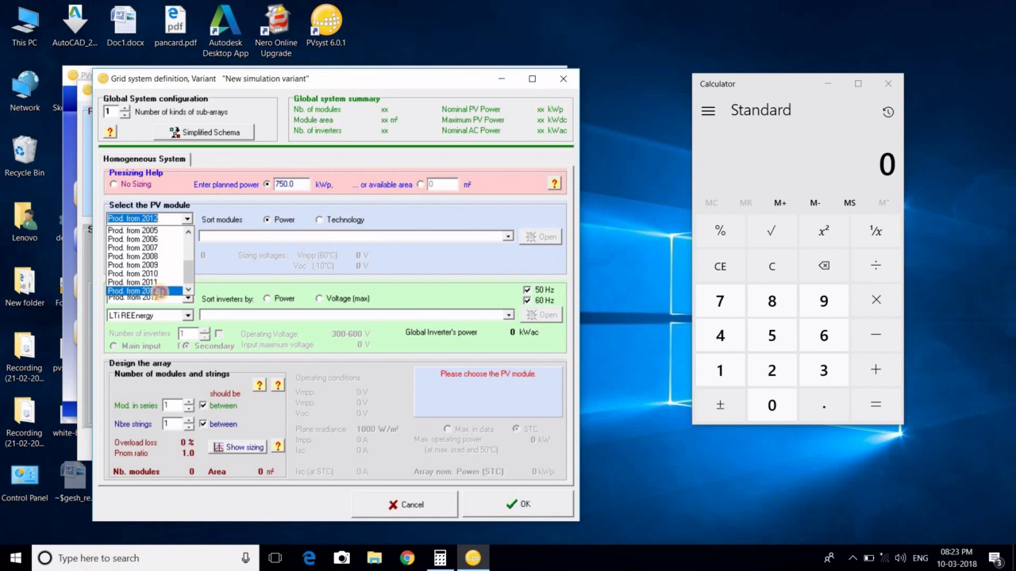
left_click(160, 292)
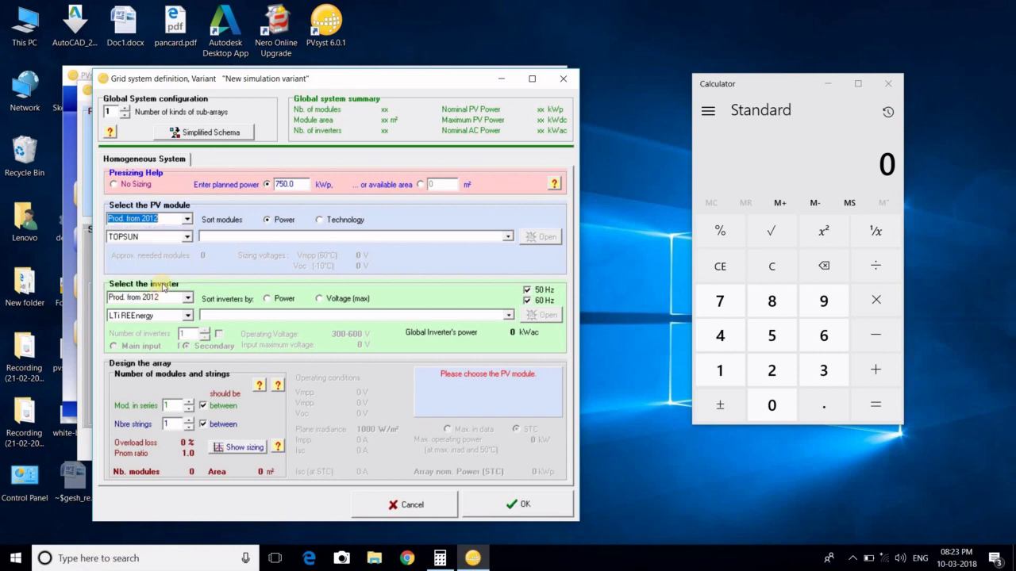
left_click(188, 237)
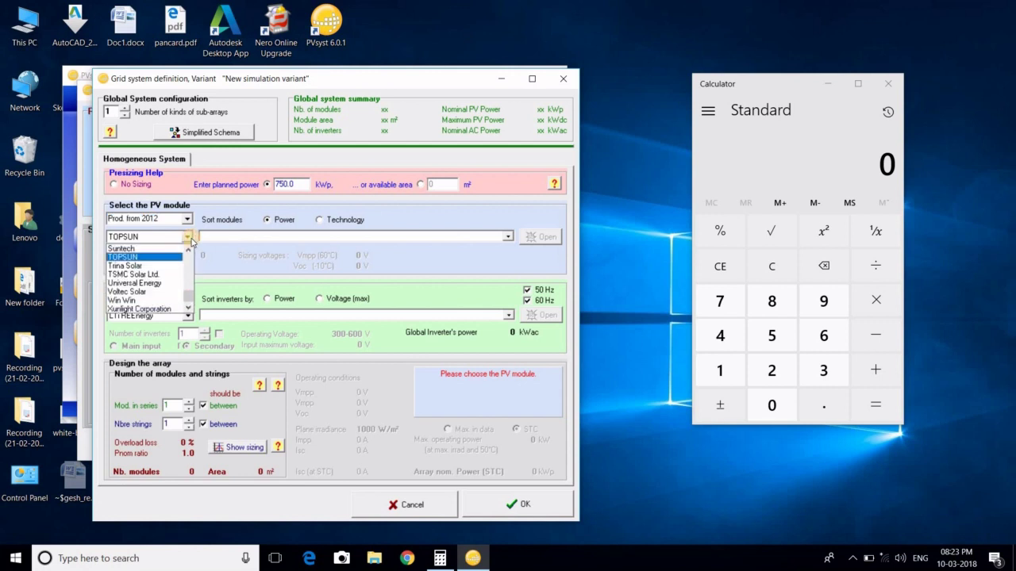
left_click(188, 249)
left_click(188, 250)
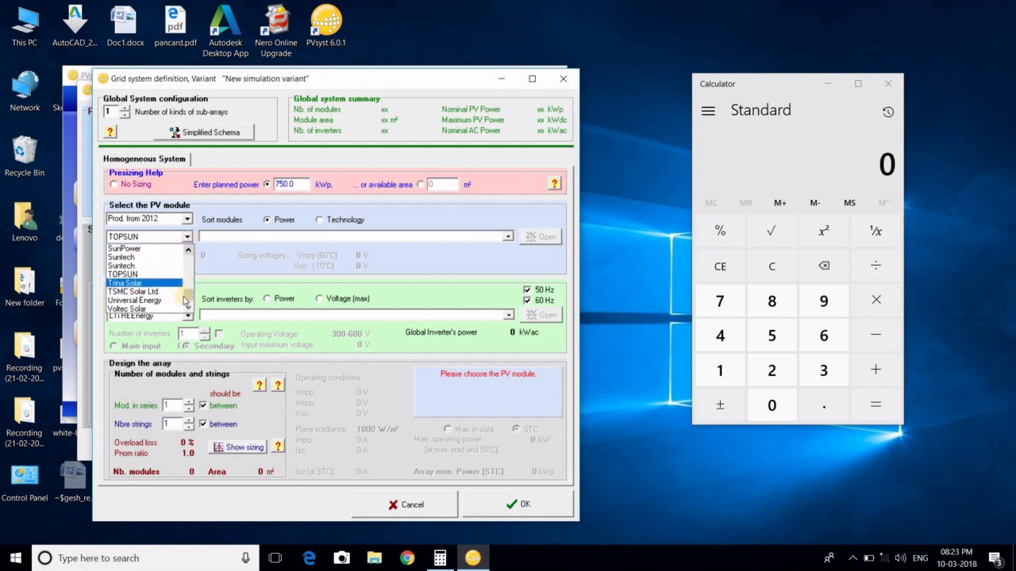
left_click_drag(190, 298, 190, 251)
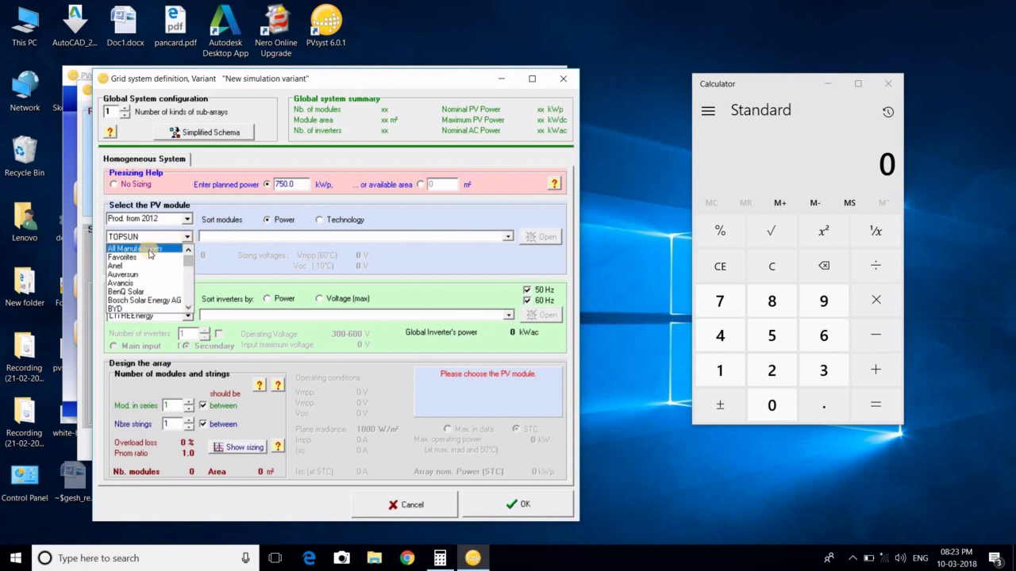
left_click(150, 250)
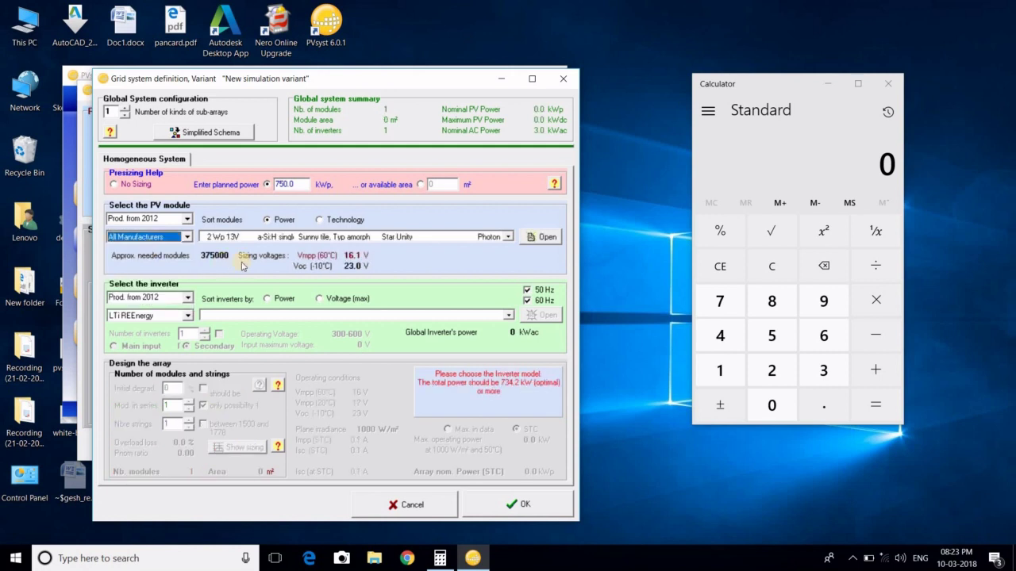
Select the 300 Wp 30 V Si-poly STP300-24/Ve module from Suntech as the PV module
left_click(508, 237)
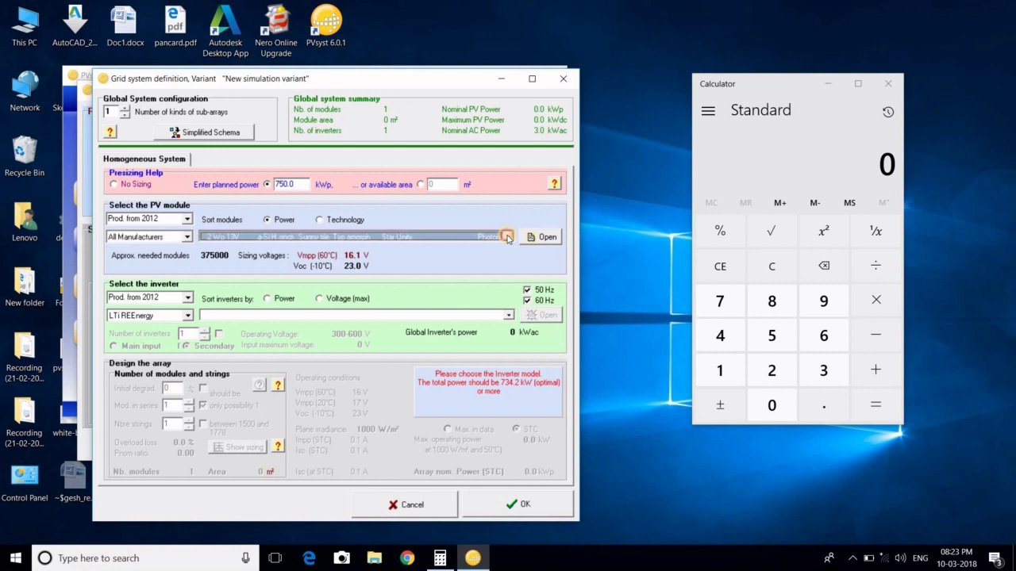
scroll(426, 278, "down", 5)
scroll(426, 277, "down", 10)
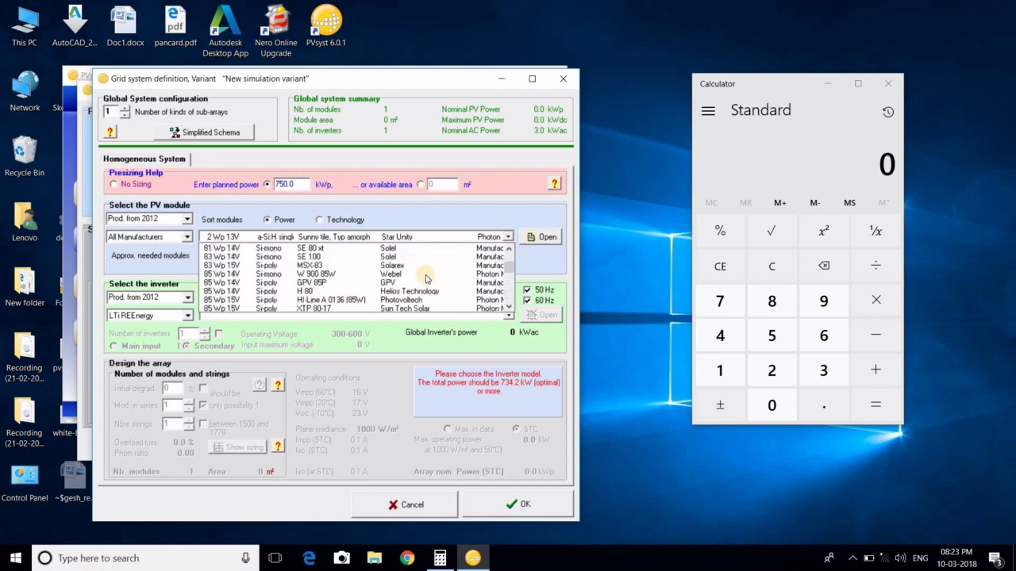
scroll(426, 278, "down", 10)
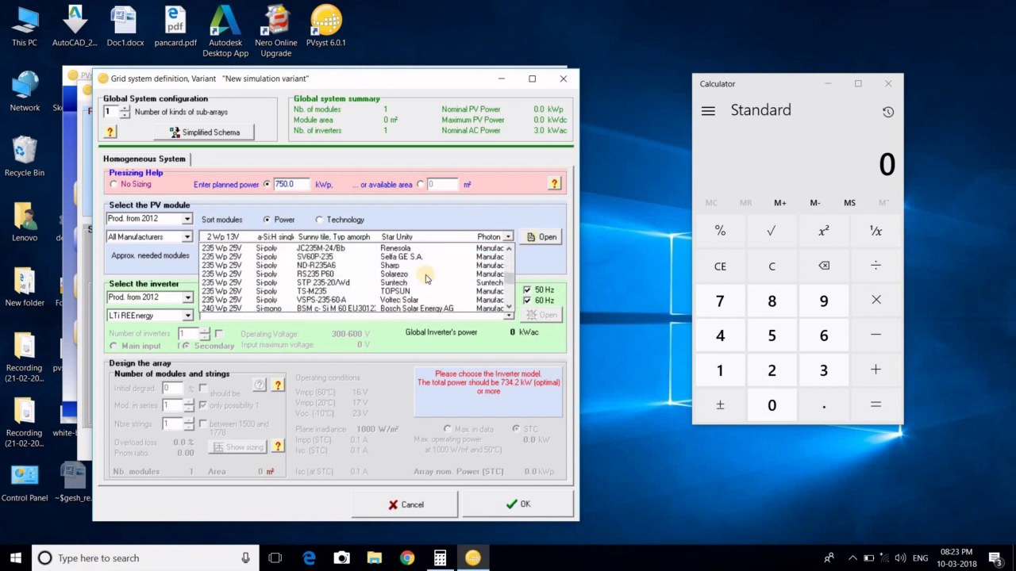
scroll(426, 278, "down", 10)
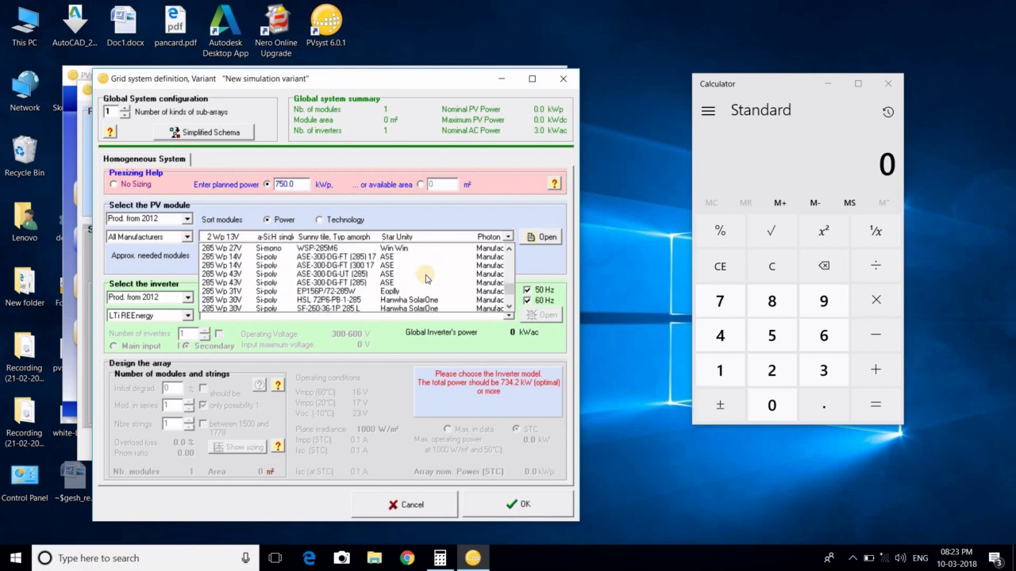
scroll(337, 262, "up", 5)
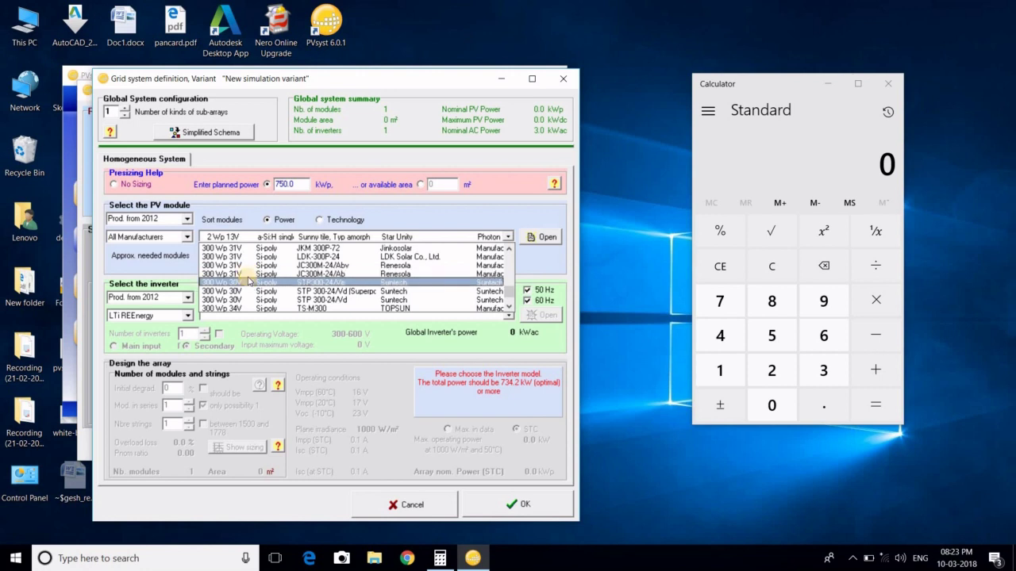
left_click(249, 283)
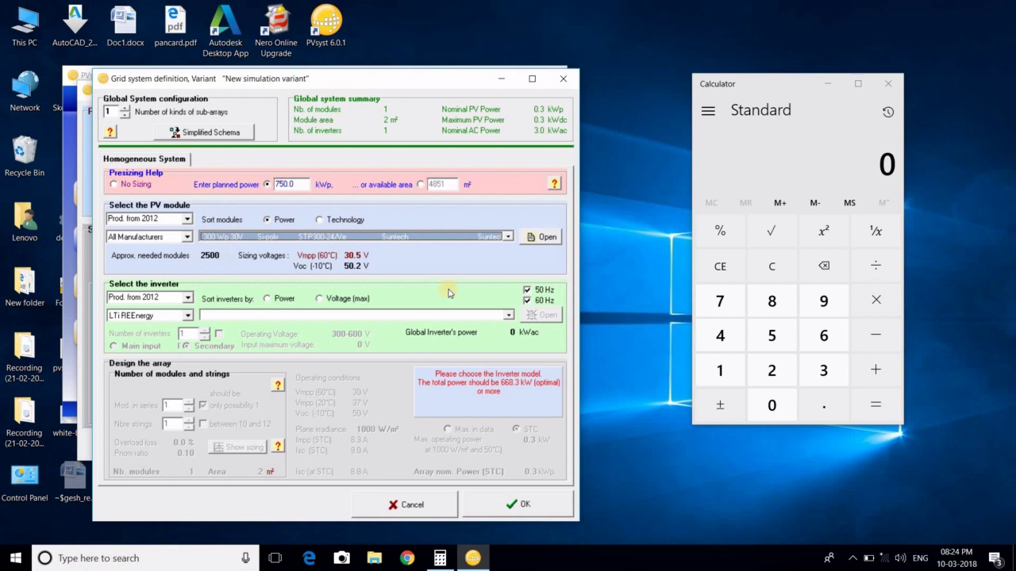
Switch to Calculator and divide 750000 by 300 to check the number of modules needed
left_click(719, 301)
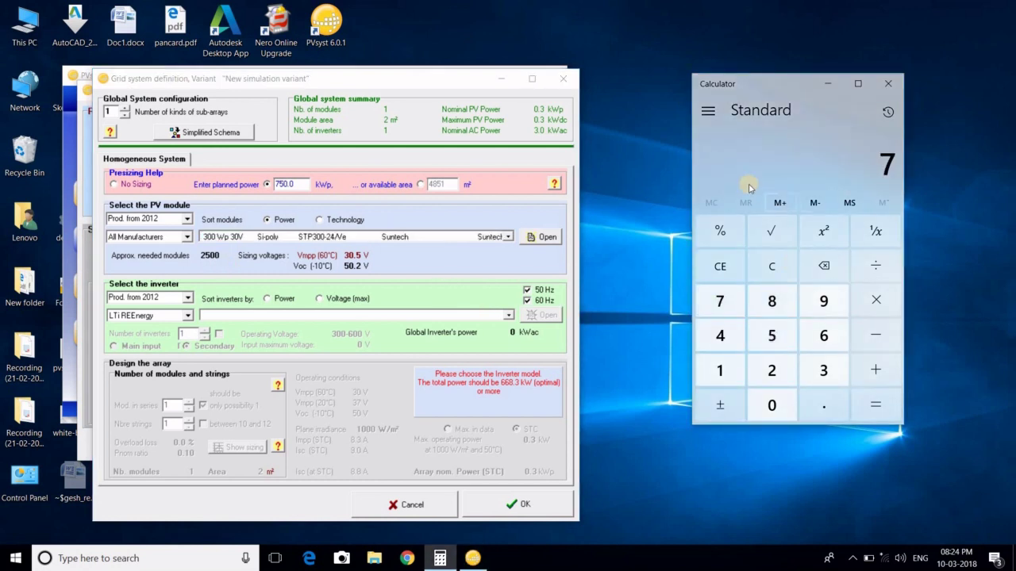
left_click(770, 334)
left_click(782, 404)
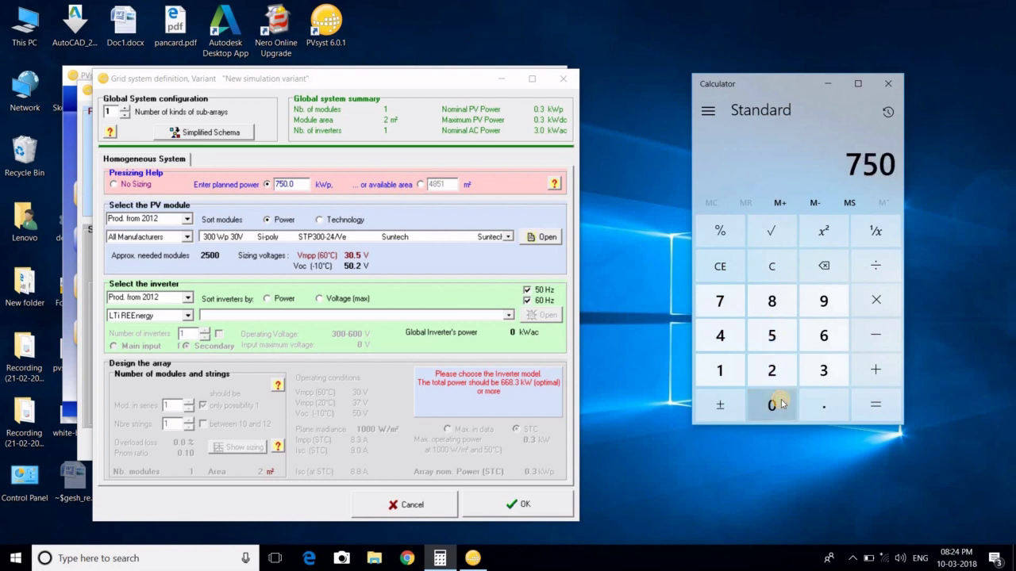
left_click(781, 404)
left_click(782, 404)
left_click(782, 404)
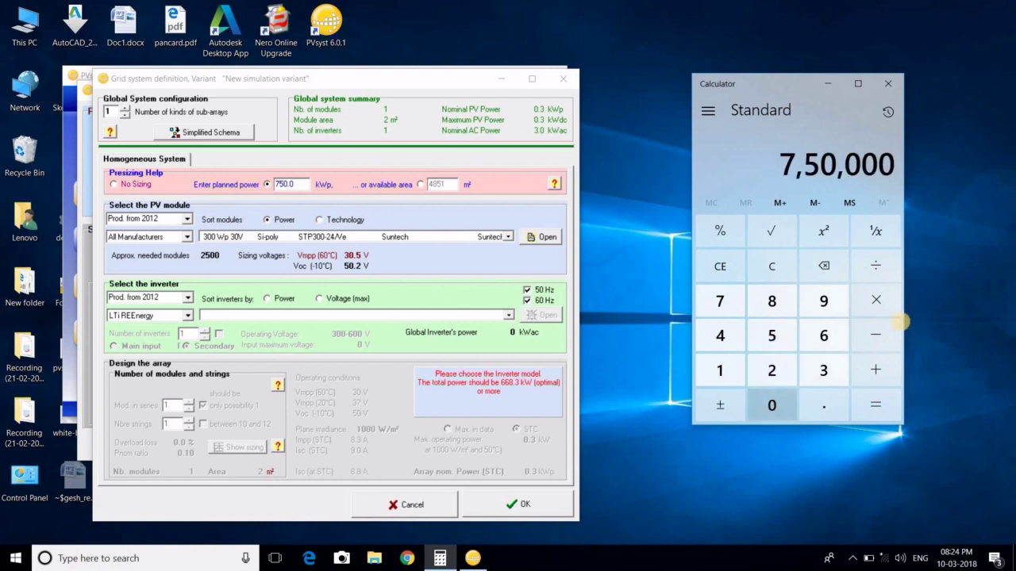
left_click(877, 266)
left_click(823, 371)
left_click(772, 405)
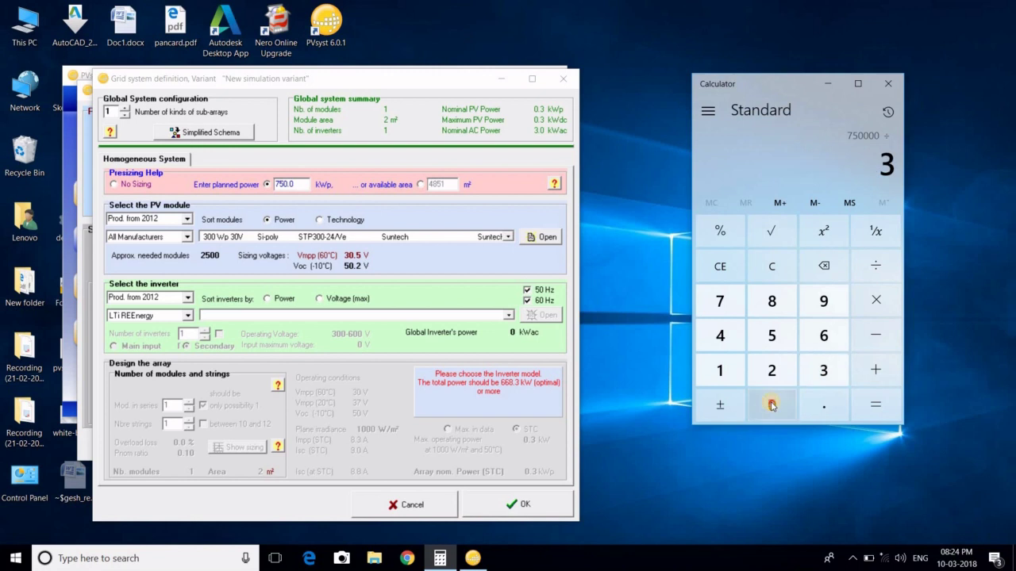
left_click(771, 406)
left_click(880, 403)
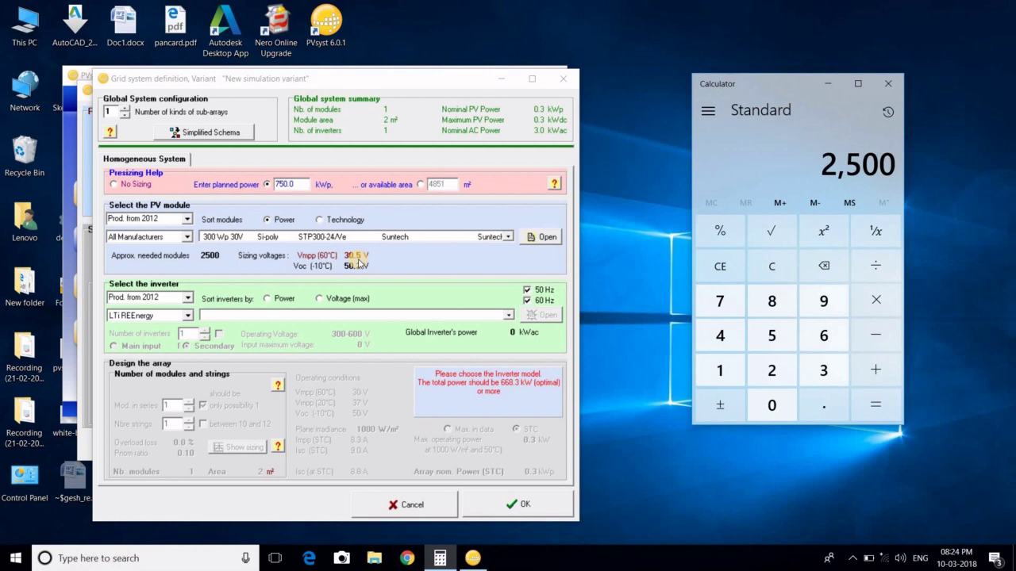
Filter the inverters to those produced from 2012 by Generic and review the models offered
left_click(187, 298)
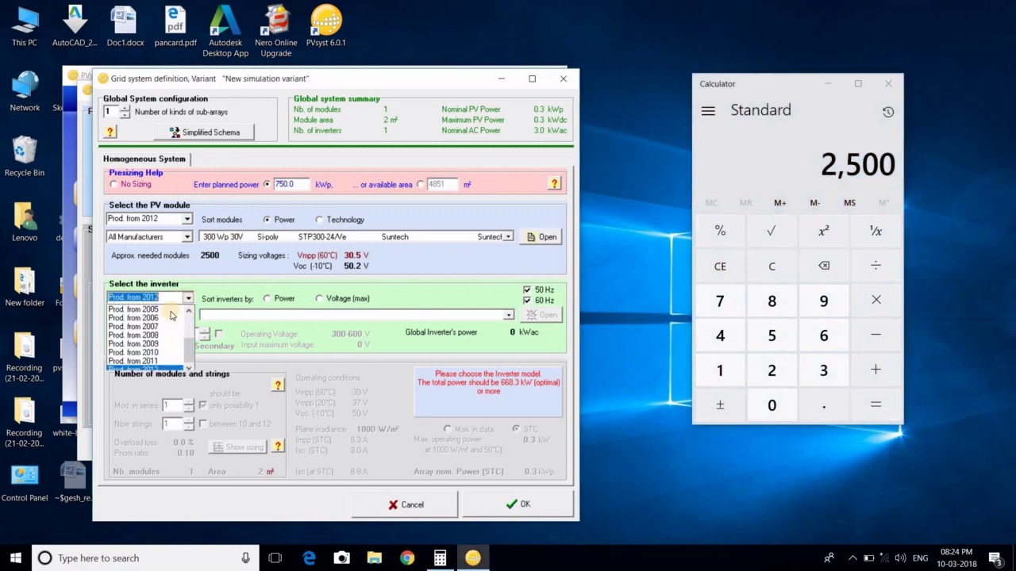
left_click(147, 371)
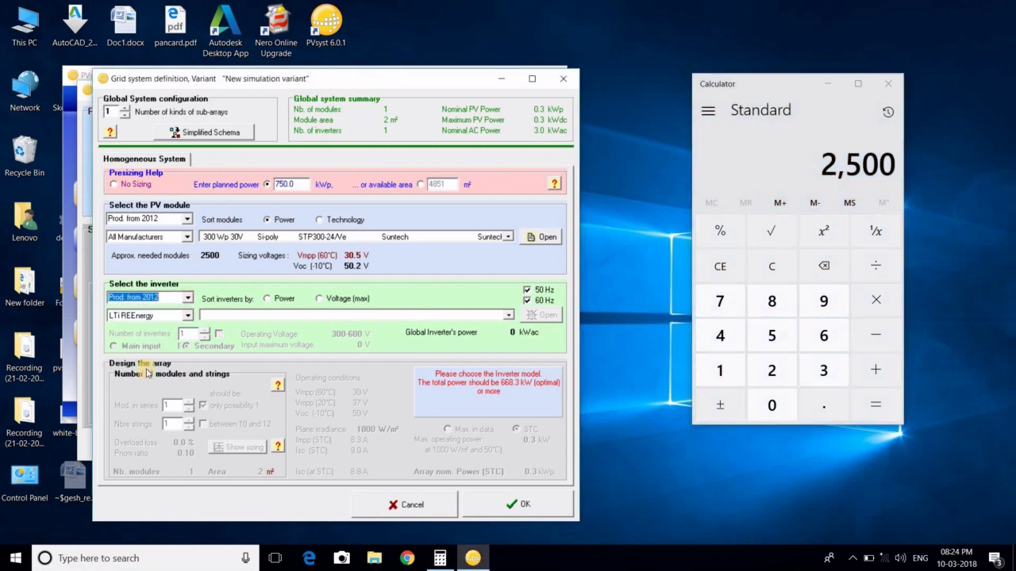
left_click(188, 315)
scroll(156, 346, "up", 10)
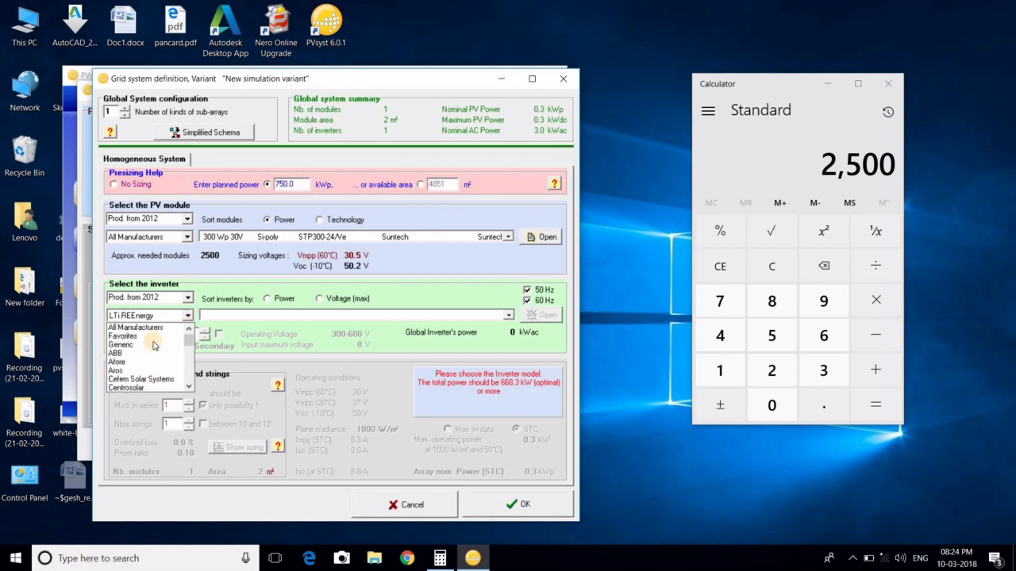
left_click(157, 346)
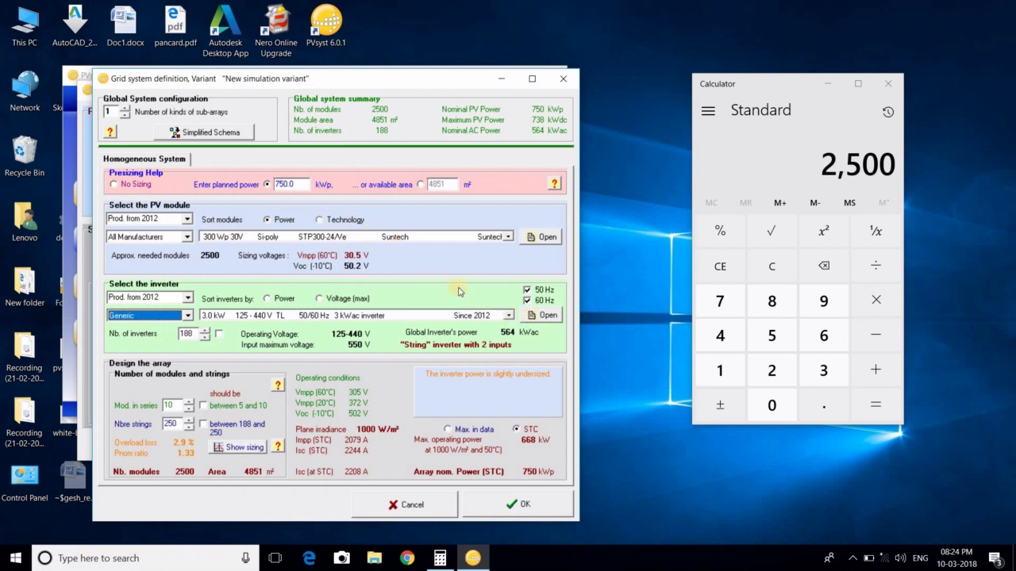
left_click(507, 315)
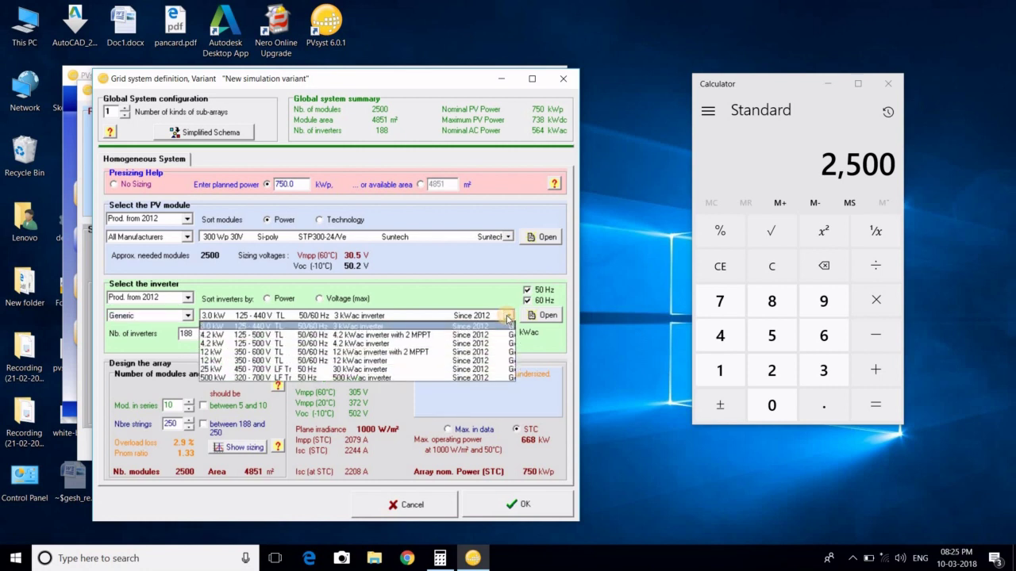
List inverters from All Manufacturers and select the 45 kW, 450-850 V PVM2-45-045-TT from LTi REEnergy
left_click(163, 316)
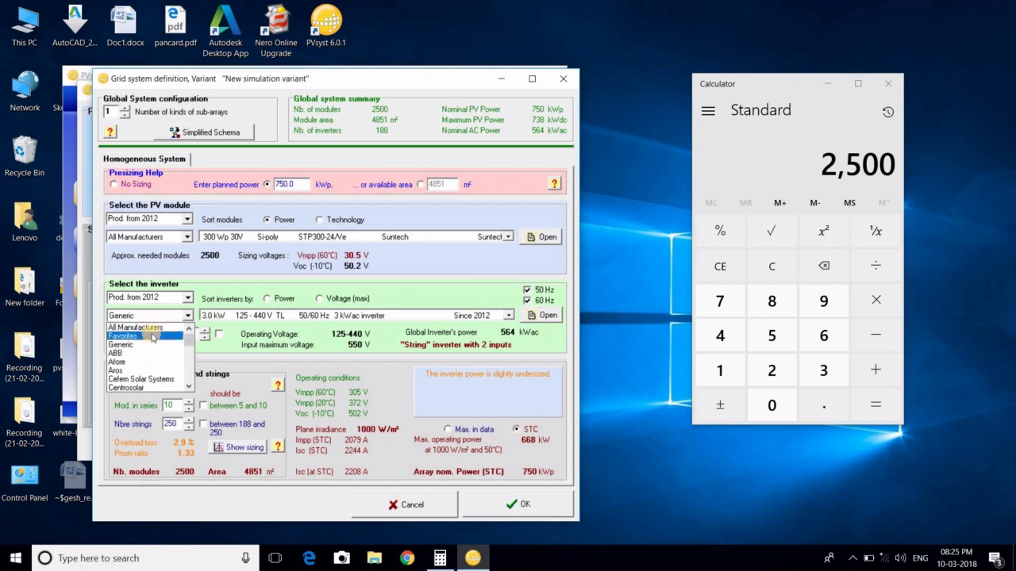
left_click(148, 327)
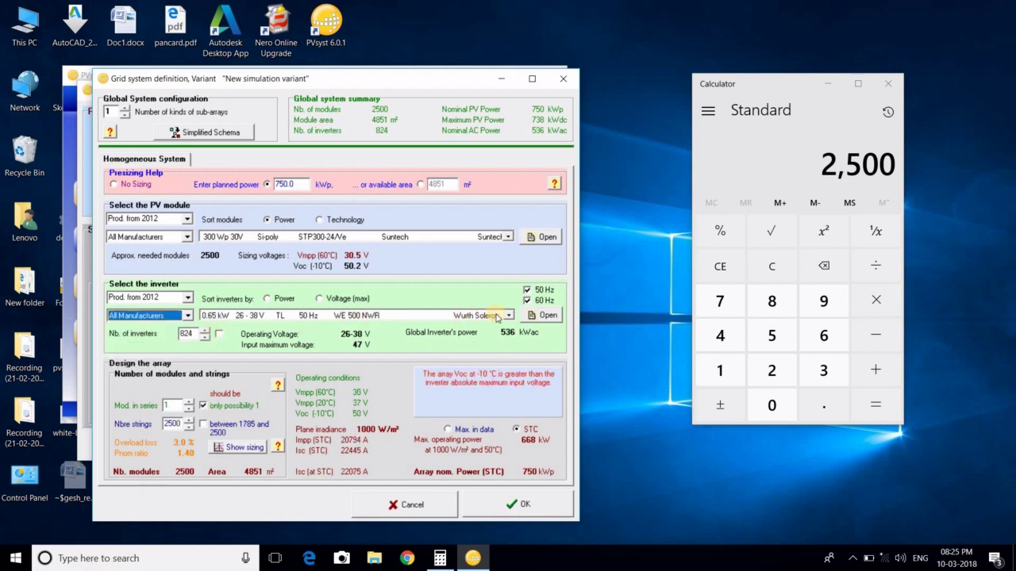
left_click(350, 317)
scroll(329, 350, "down", 15)
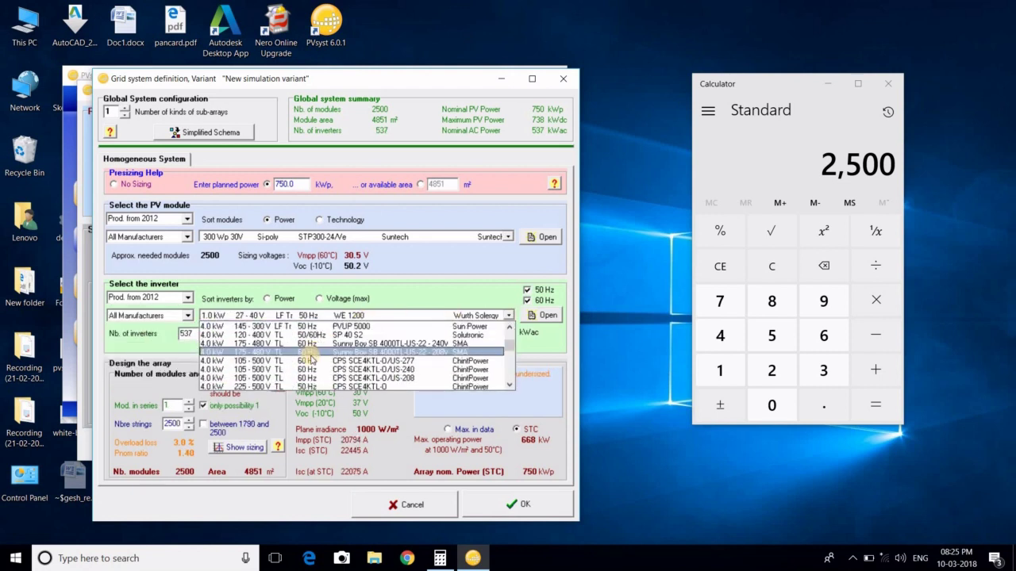
scroll(310, 358, "up", 6)
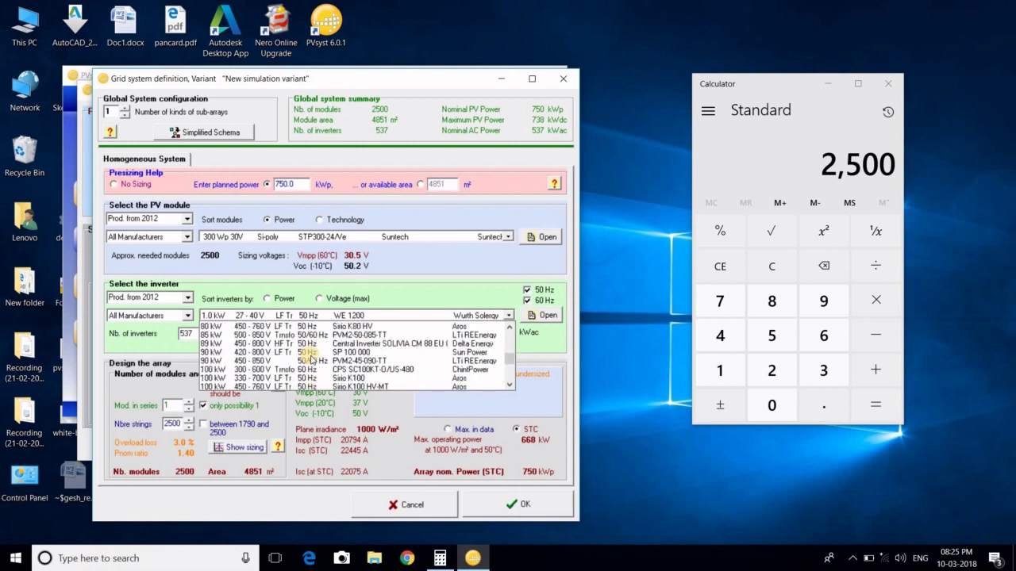
scroll(278, 349, "up", 3)
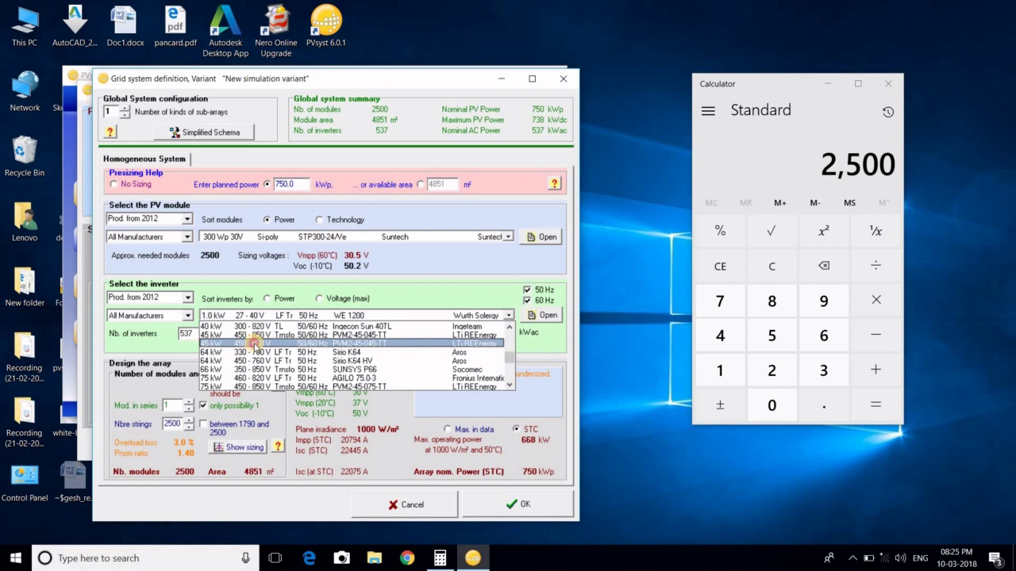
left_click(255, 345)
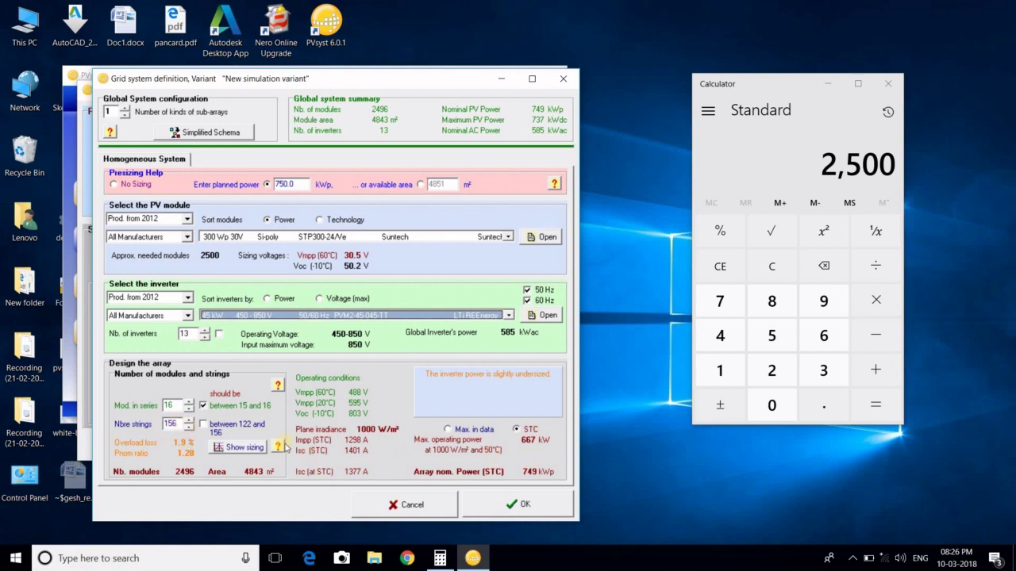
Switch to Calculator, clear it and divide 2500 by 20 to work out the number of strings
left_click(769, 270)
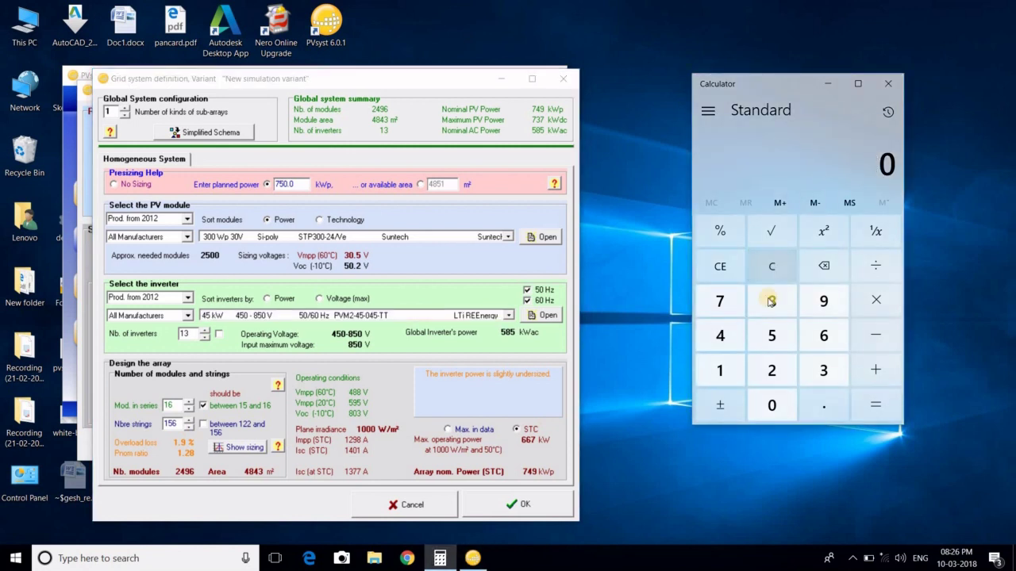
type("25")
left_click(771, 417)
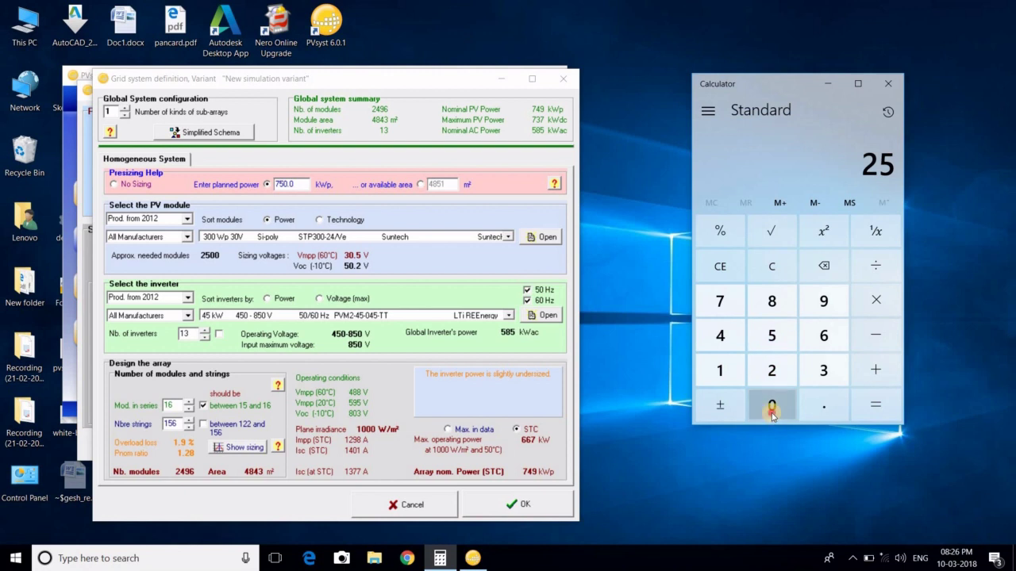
left_click(771, 417)
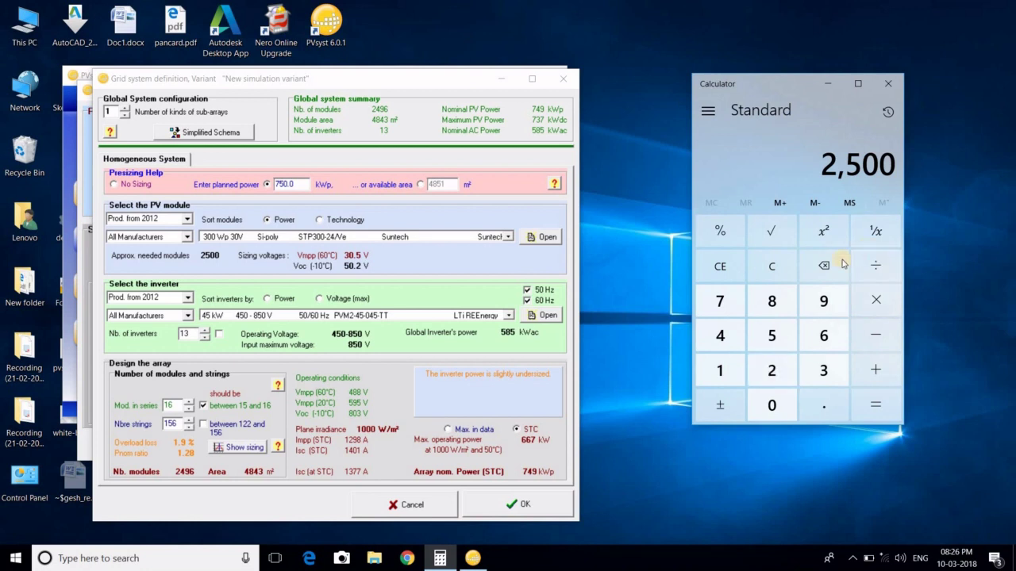
left_click(869, 264)
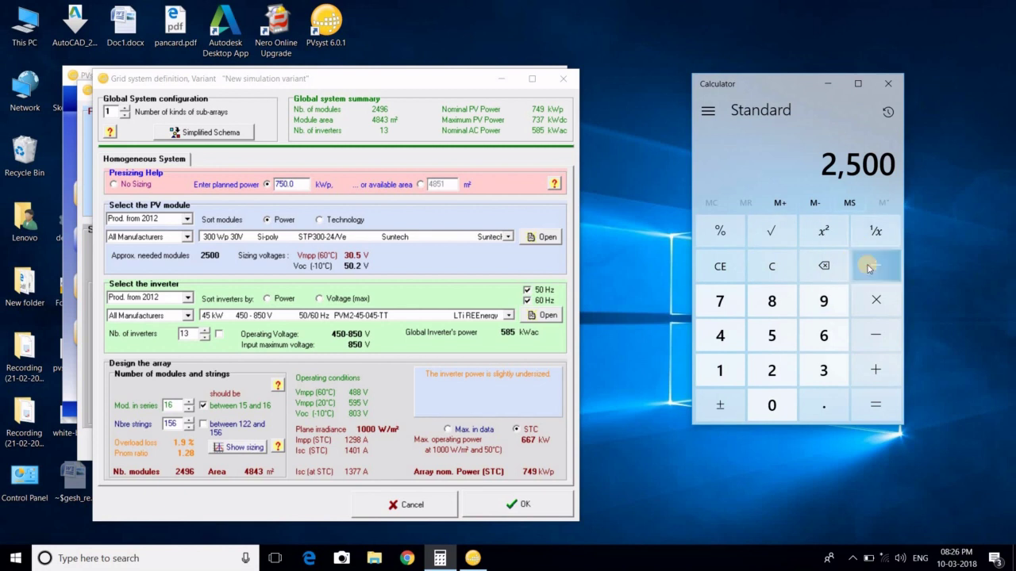
left_click(771, 368)
left_click(772, 406)
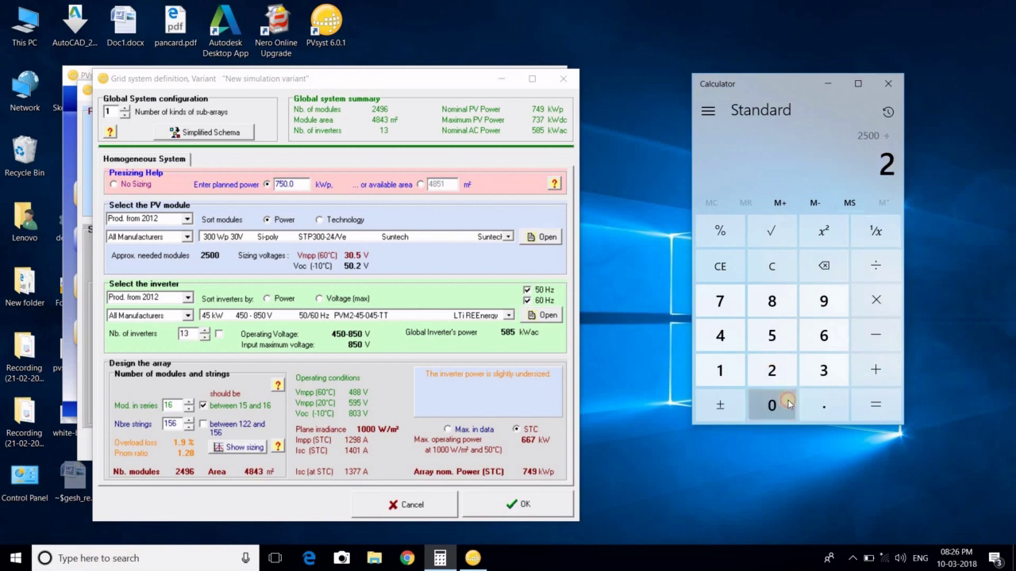
left_click(873, 410)
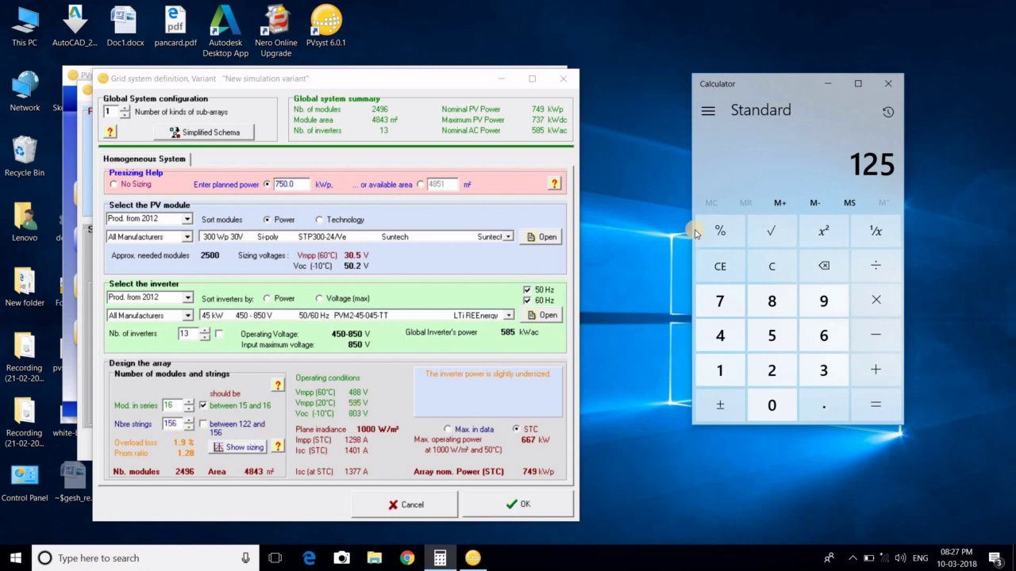
Switch back to the PVsyst system definition and lower the number of strings to 125
left_click(188, 428)
left_click(188, 428)
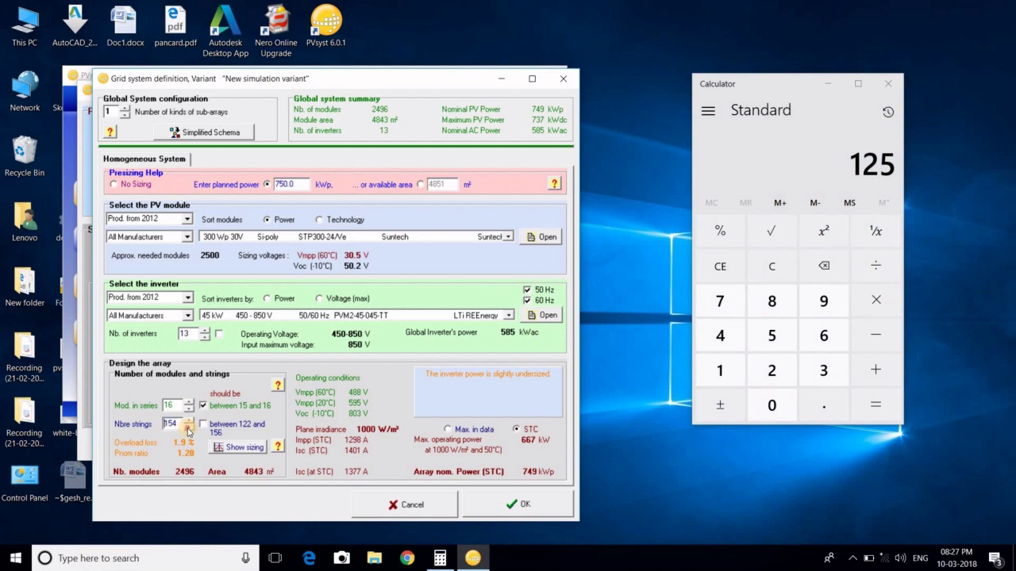
left_click(188, 429)
left_click(188, 429)
left_click(188, 428)
left_click(188, 429)
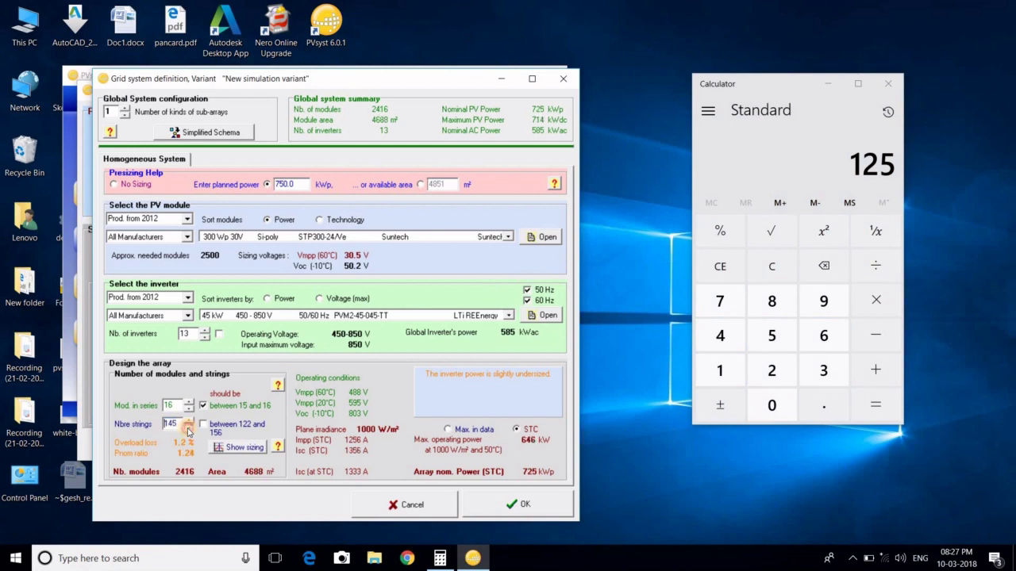
left_click(188, 429)
left_click(188, 429)
left_click(188, 429)
left_click(188, 429)
left_click(188, 429)
left_click(188, 429)
left_click(188, 428)
left_click(188, 429)
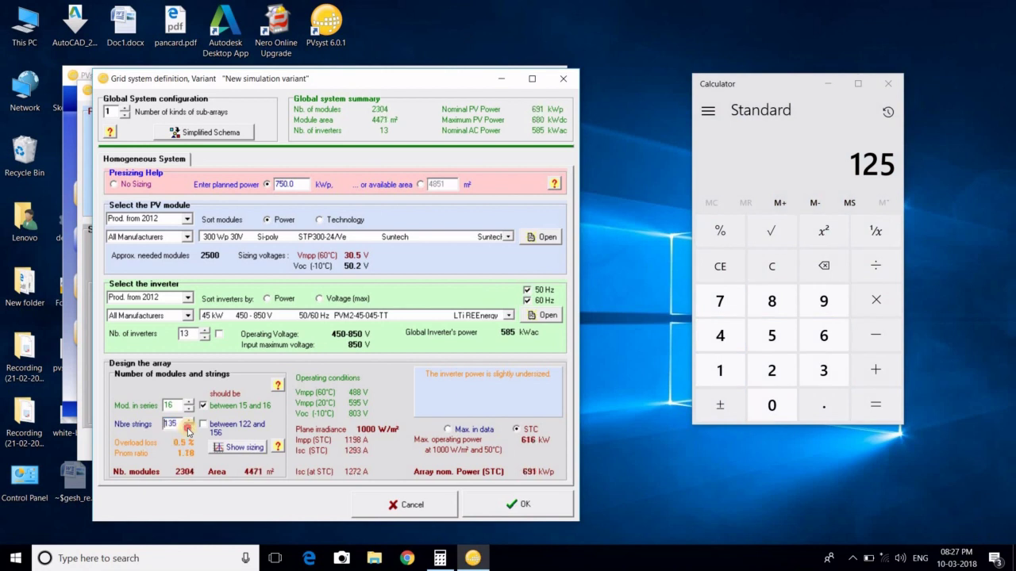
left_click(188, 429)
left_click(188, 429)
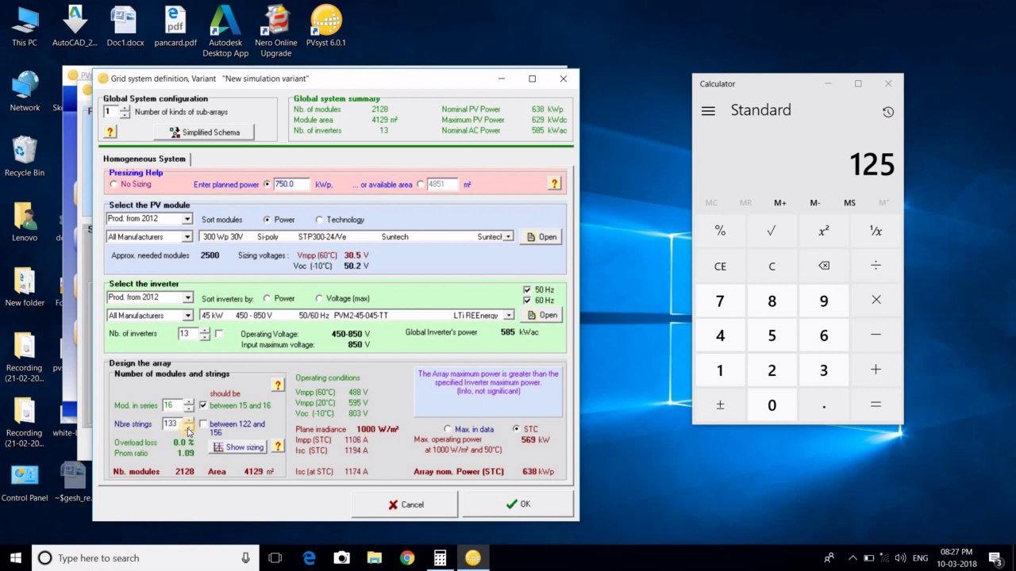
left_click(188, 429)
left_click(188, 428)
left_click(188, 428)
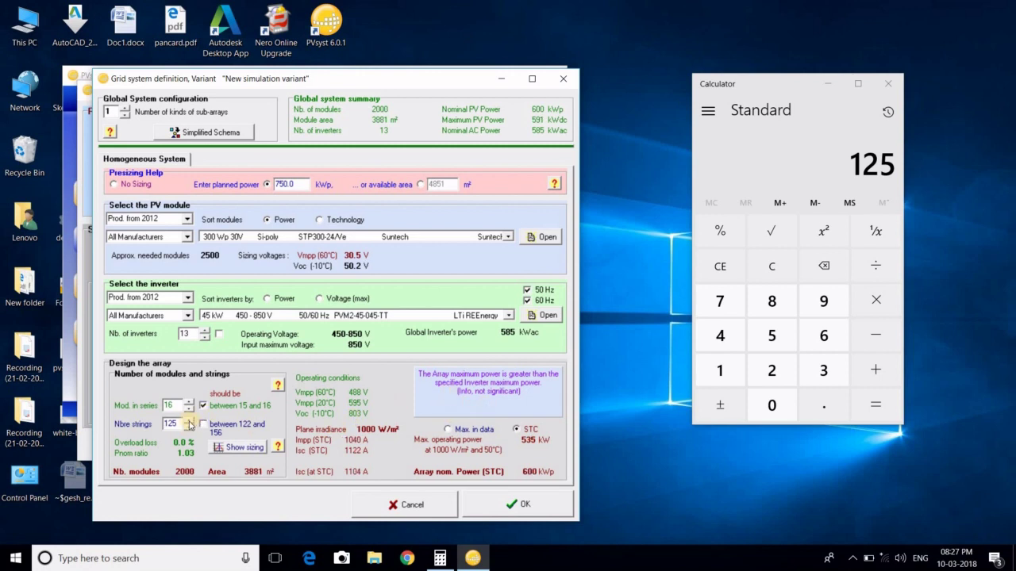
Set the number of strings to 138 and accept the grid system definition
left_click(189, 422)
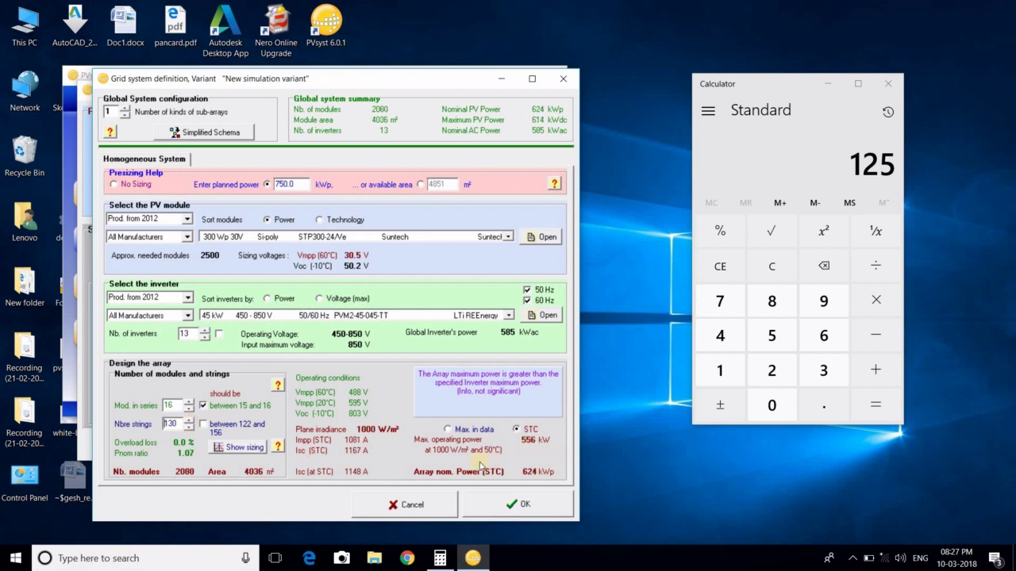
left_click(190, 421)
left_click(190, 422)
left_click(190, 422)
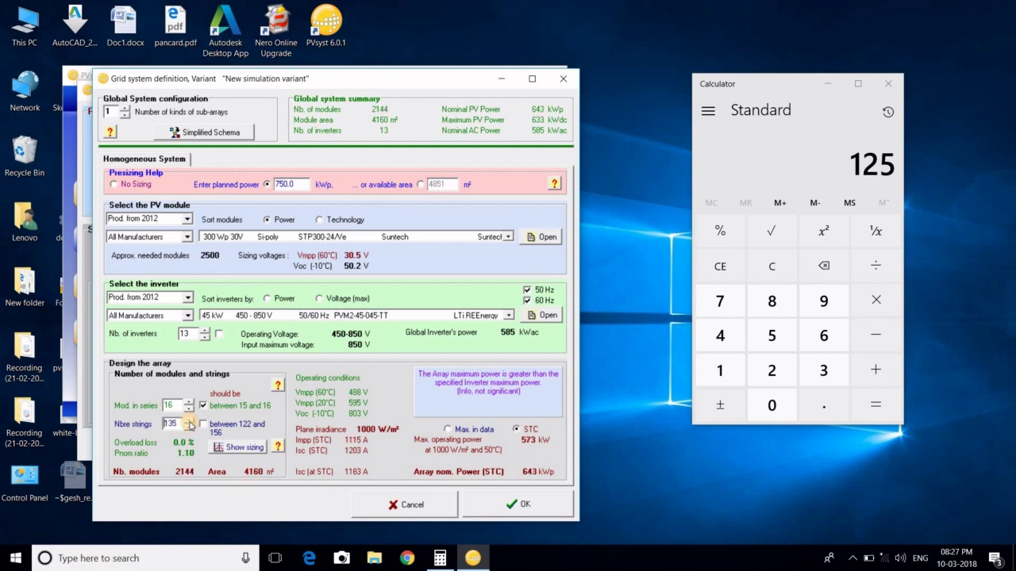
left_click(190, 421)
left_click(190, 422)
left_click(190, 422)
left_click(189, 421)
left_click(190, 422)
left_click(189, 422)
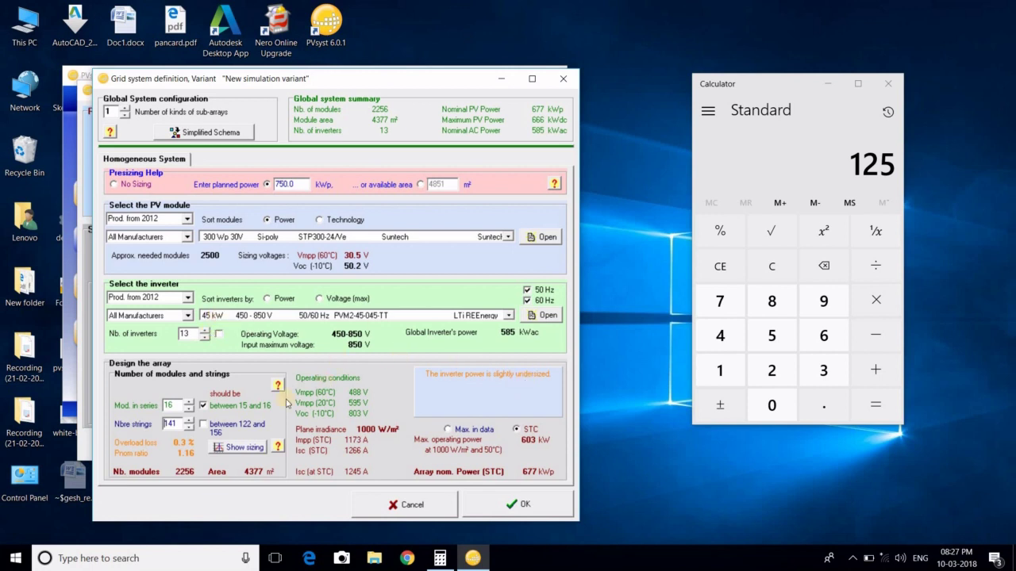
left_click(191, 429)
left_click(191, 429)
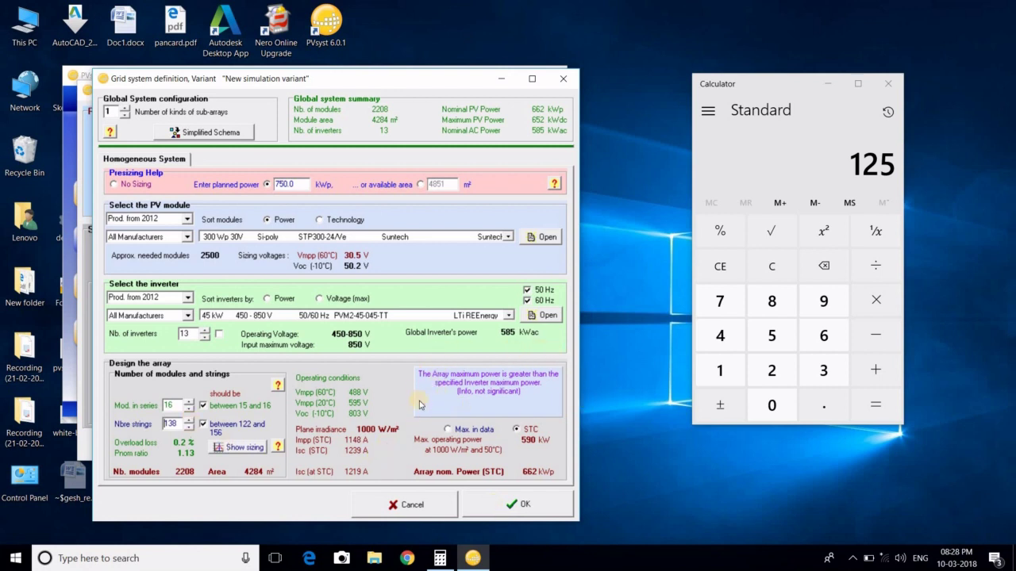
left_click(498, 506)
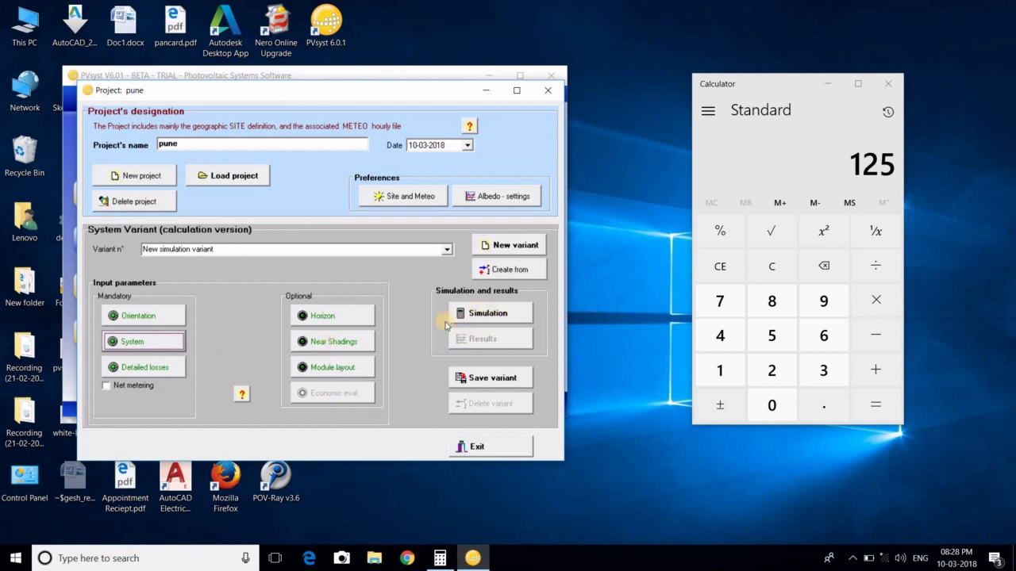
Run the simulation of the new variant over the full meteo-file period and proceed to its results
left_click(506, 316)
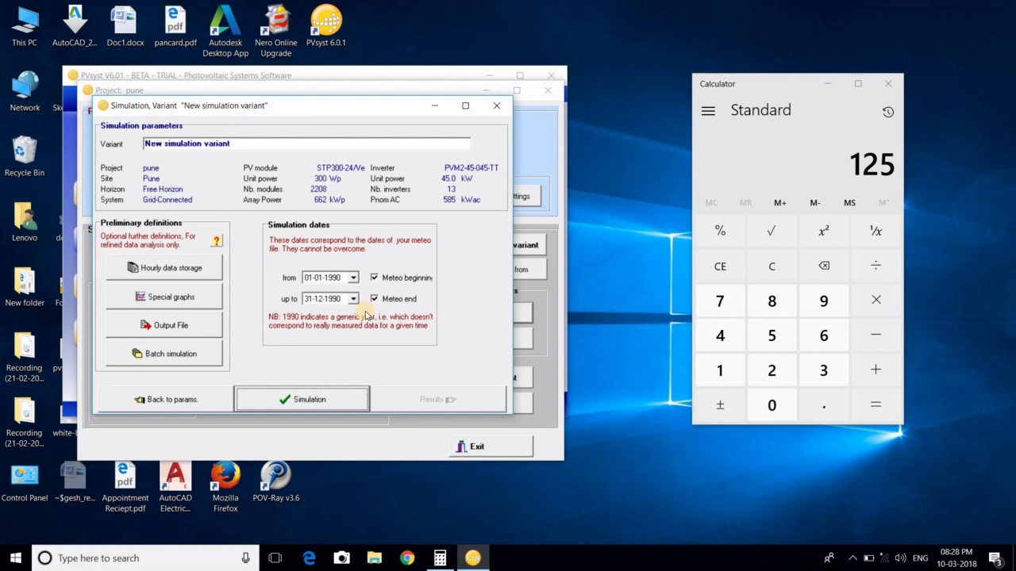
left_click(304, 400)
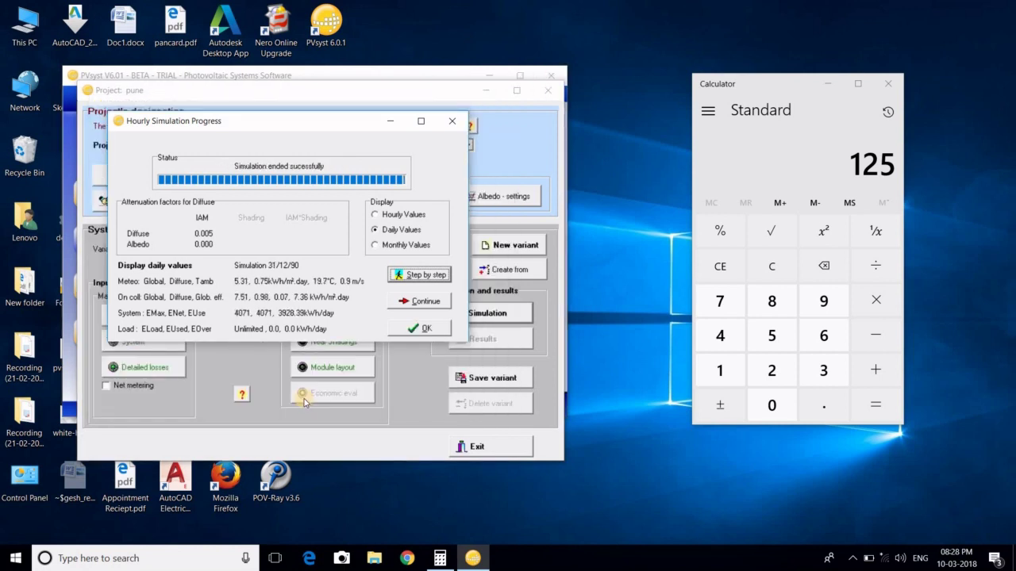
left_click(423, 327)
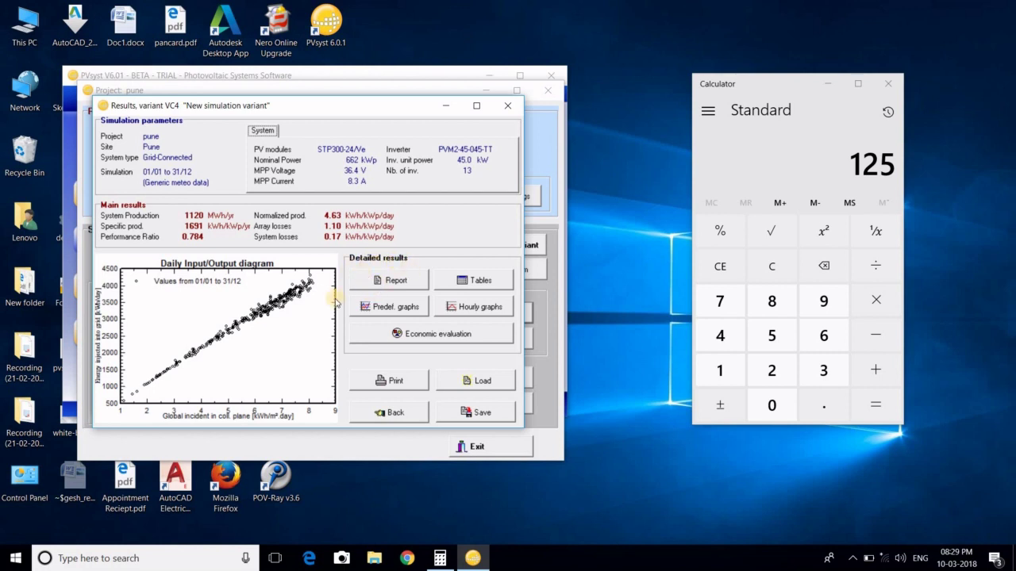
Open the simulation report and examine the enlarged main results page with its production and performance ratio charts
left_click(389, 282)
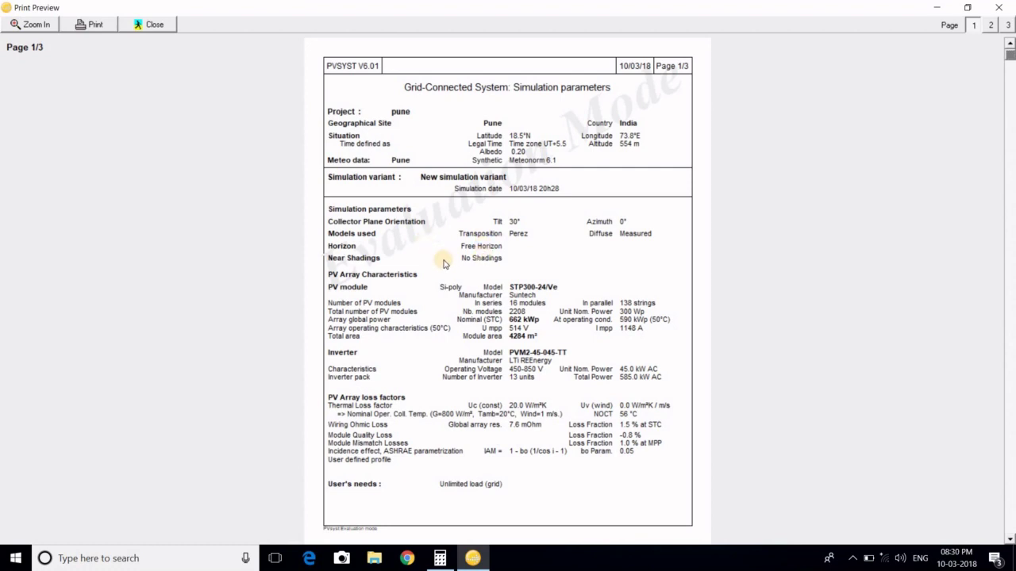
left_click(1008, 540)
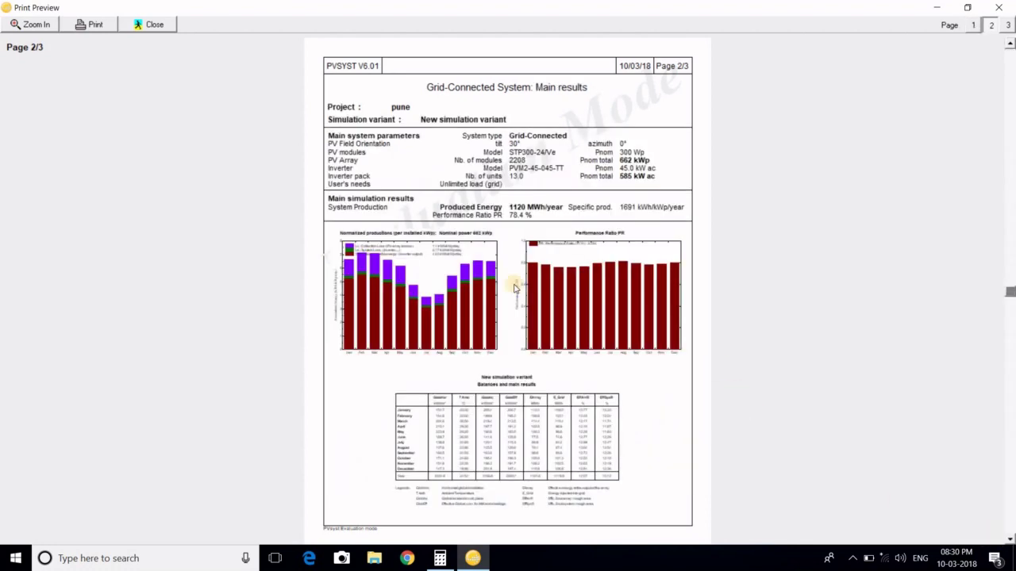
left_click(34, 27)
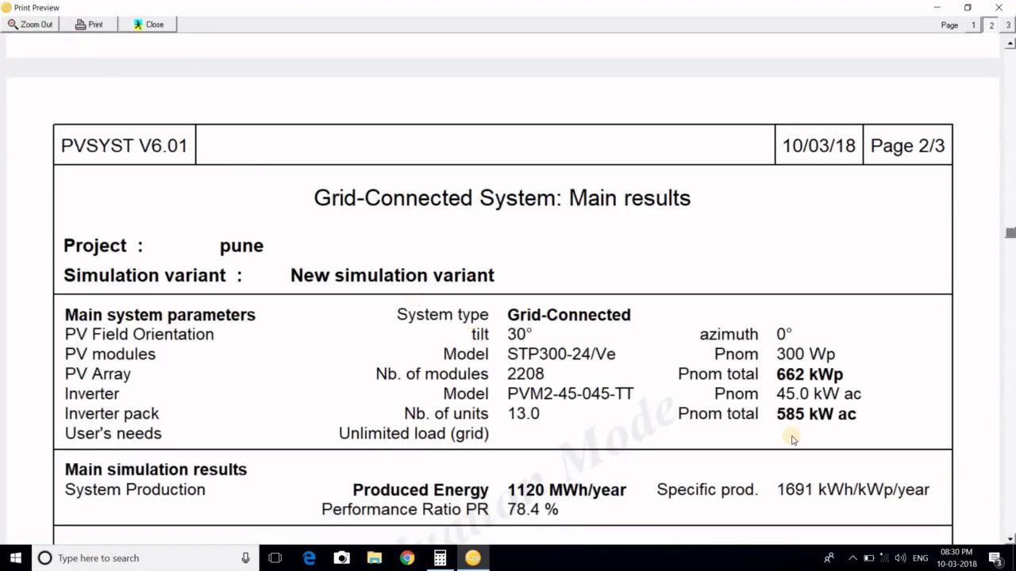
left_click(1007, 540)
left_click(1008, 539)
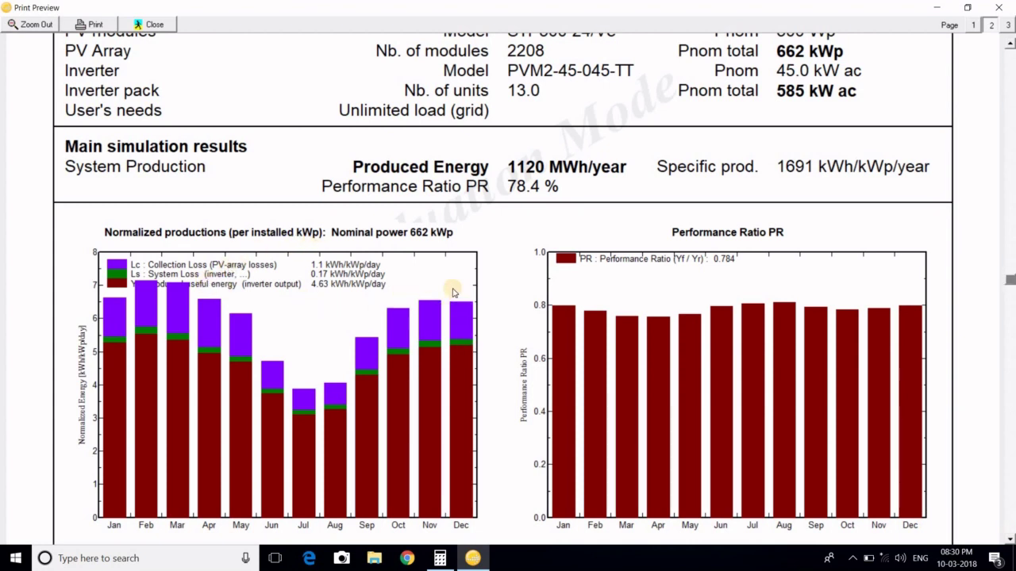
Examine the monthly balances and main results table and its legend on page 2 of the report
left_click(1009, 539)
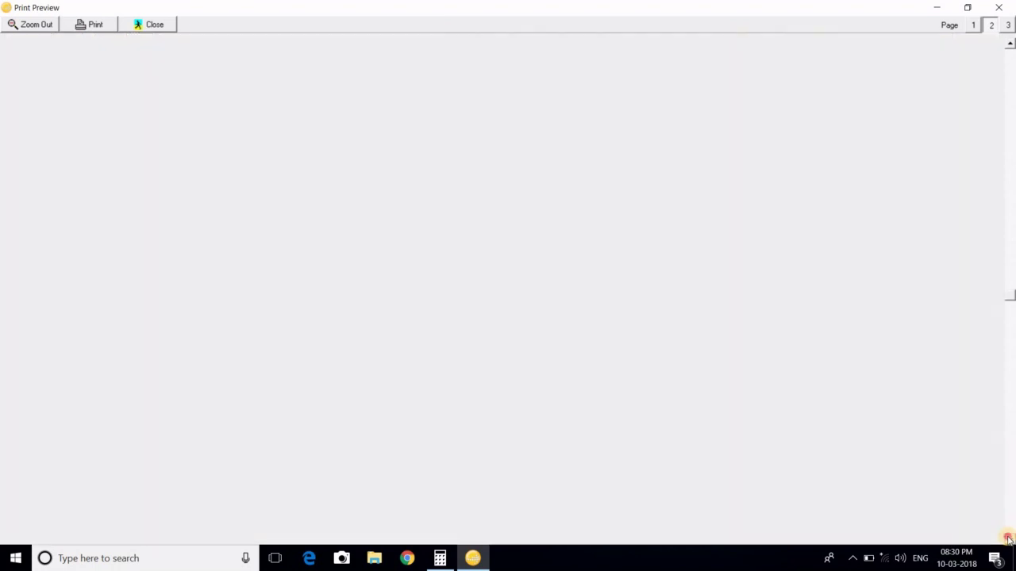
left_click(1008, 539)
left_click(1009, 539)
left_click(1009, 539)
left_click(1009, 539)
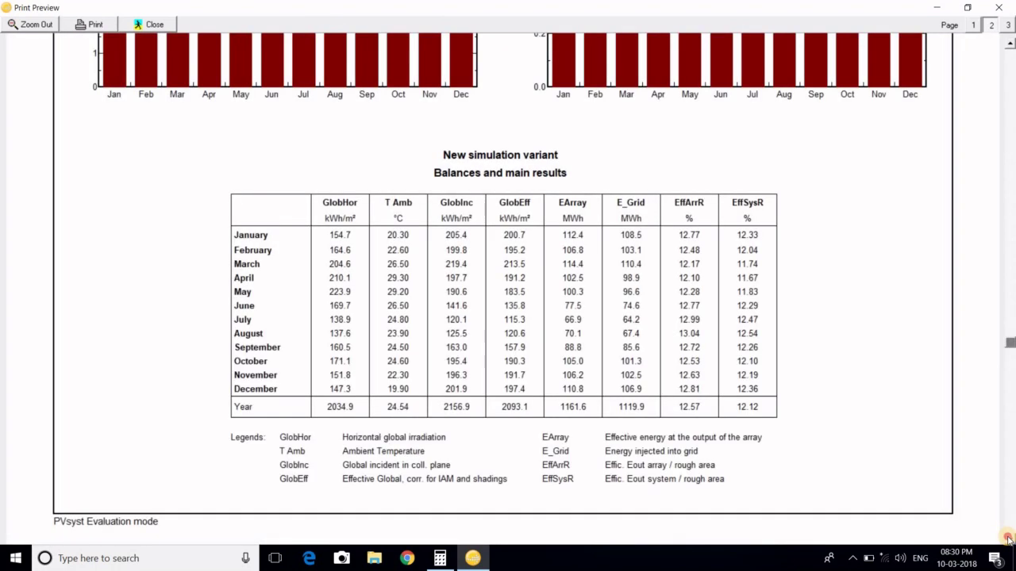
left_click(1008, 539)
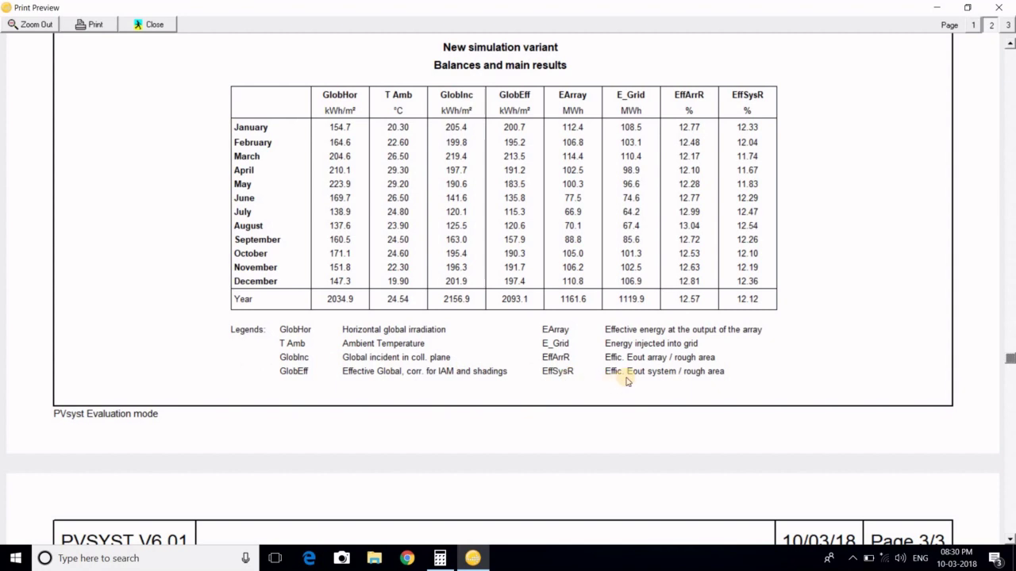
Examine the whole-year loss diagram on page 3 from global irradiation to grid injection, and close the report
left_click(1010, 540)
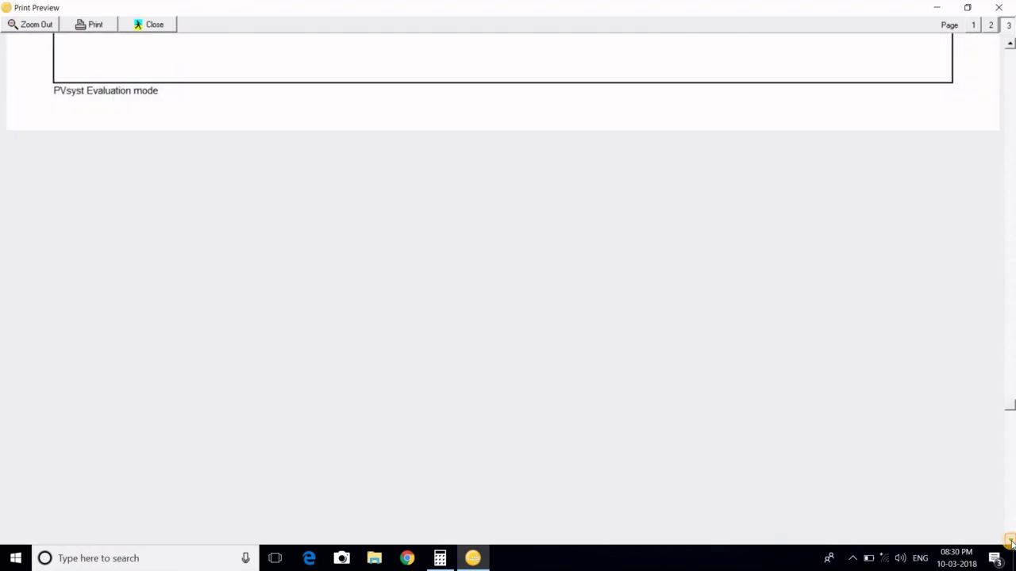
left_click(1009, 540)
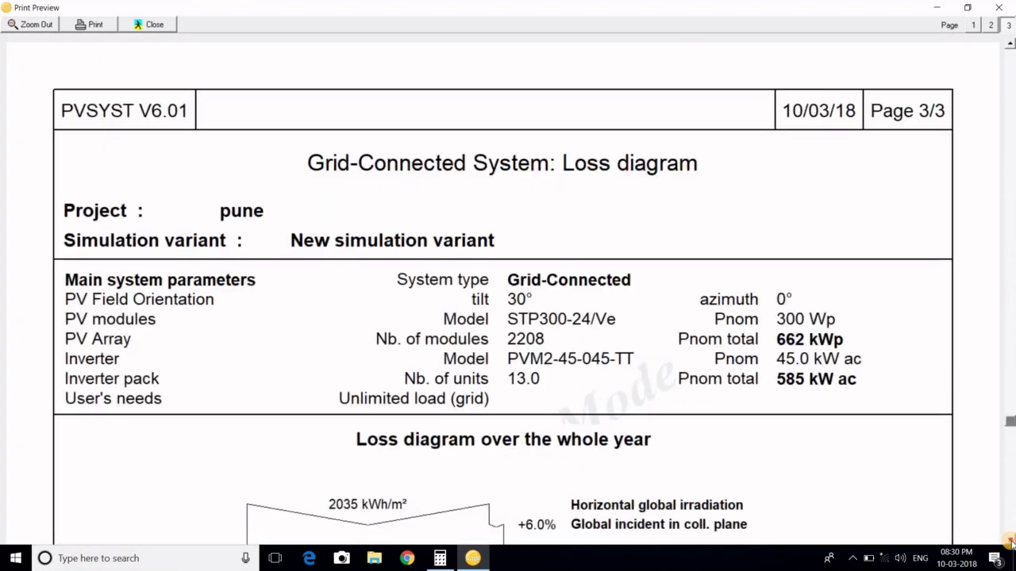
left_click(1010, 540)
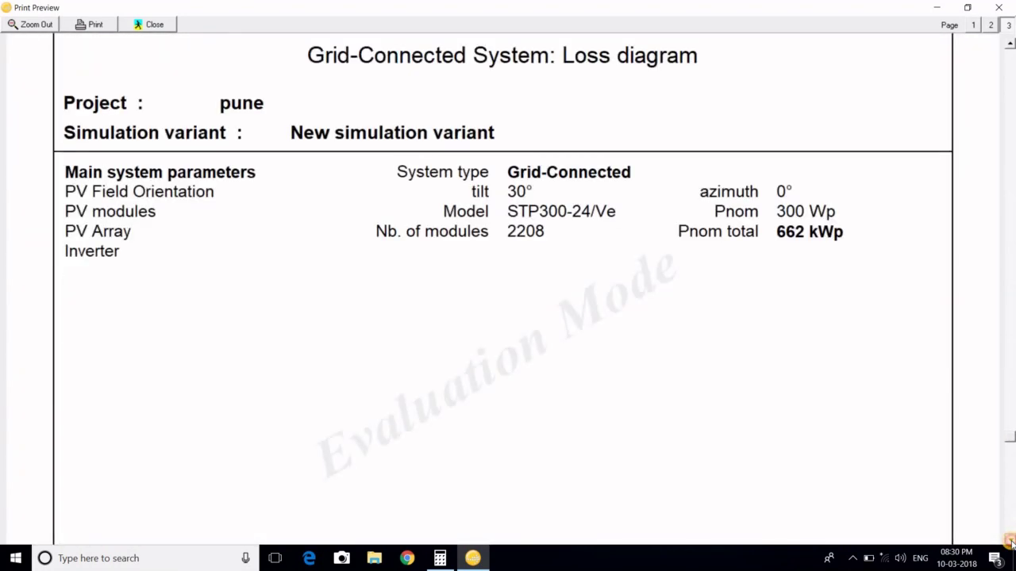
left_click(1009, 540)
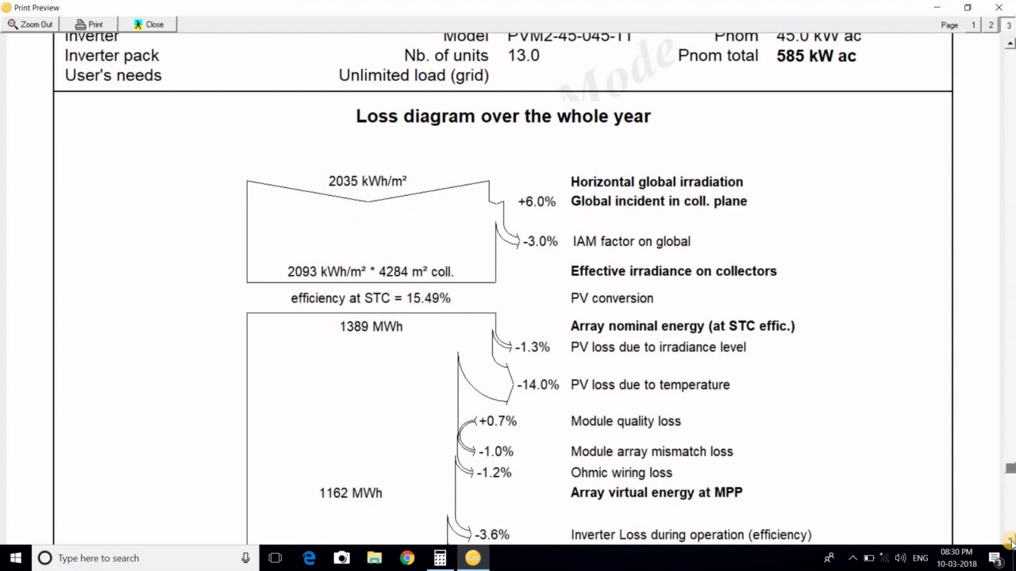
left_click(1009, 540)
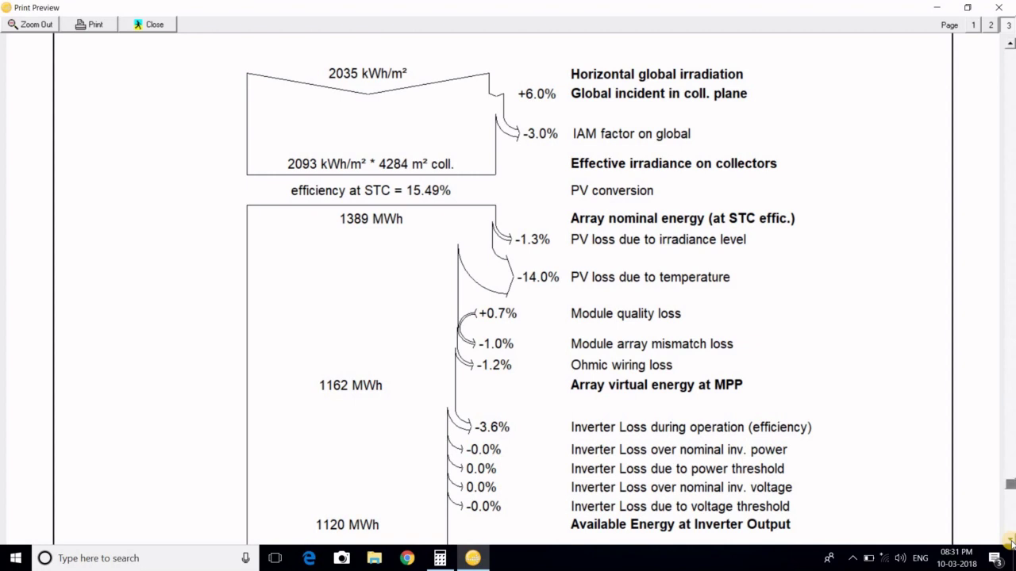
left_click(1009, 539)
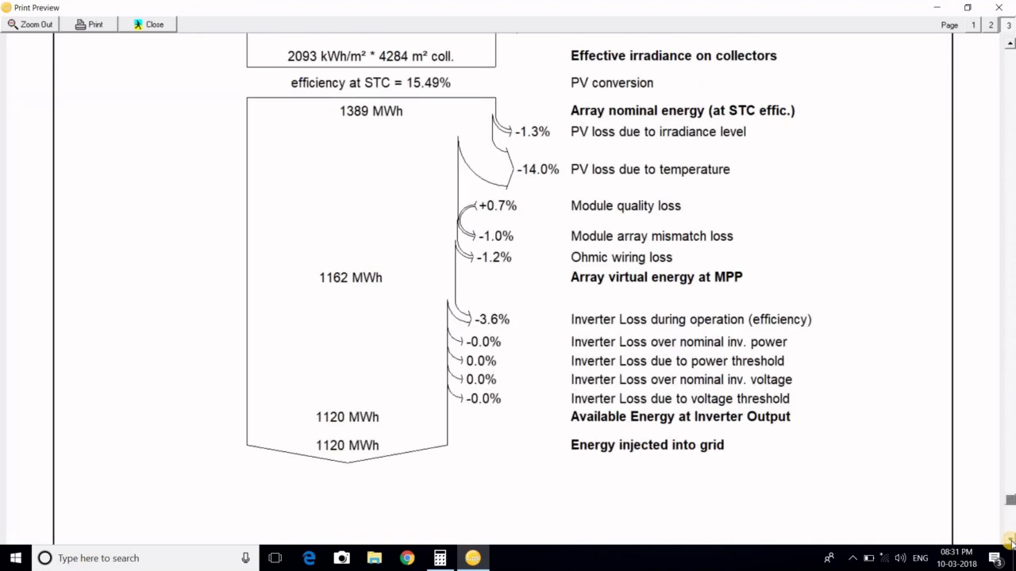
left_click(1009, 542)
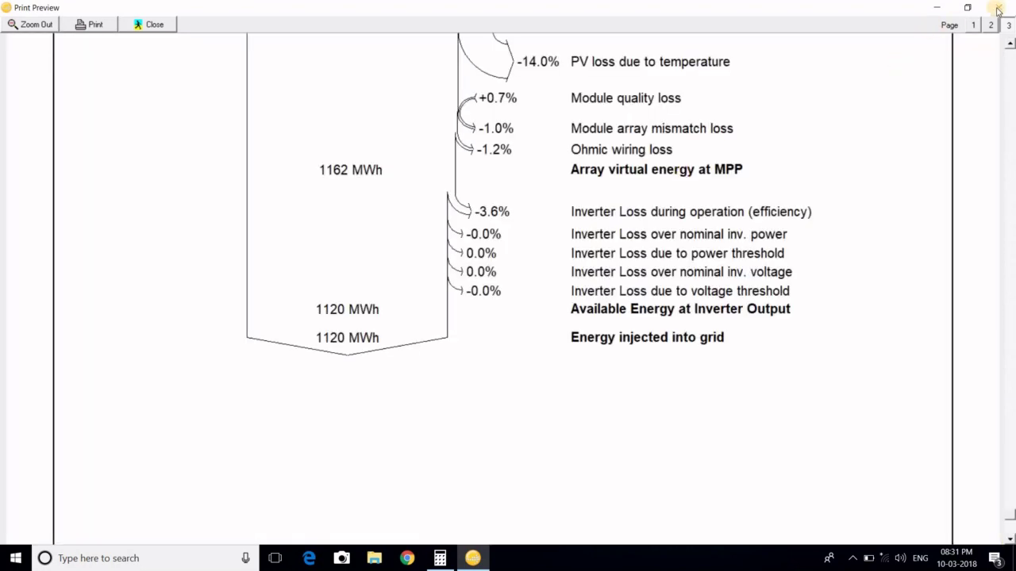
left_click(998, 8)
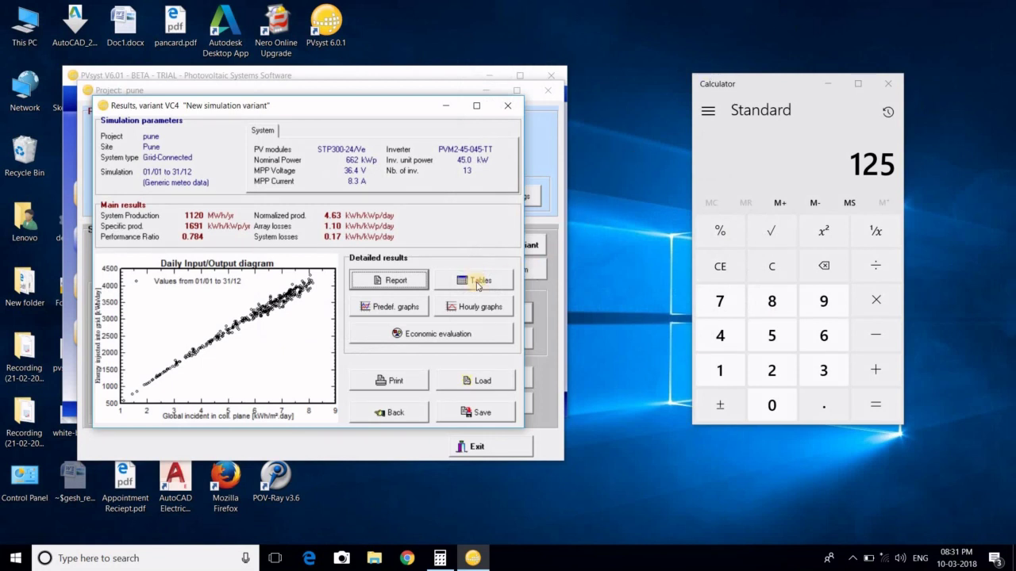
View the monthly Meteo and incident energy table among the simulation results and close it
left_click(478, 282)
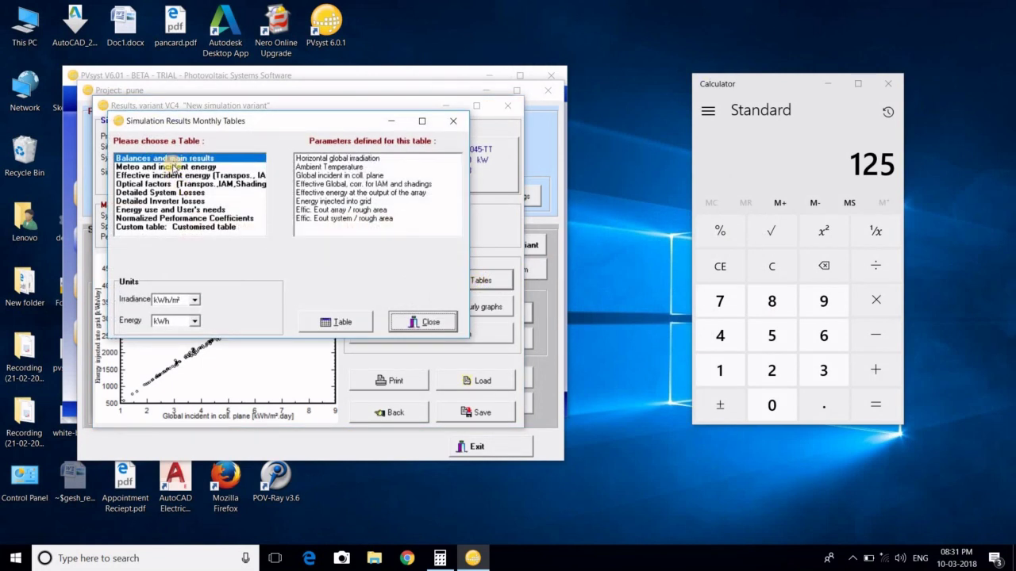
left_click(183, 167)
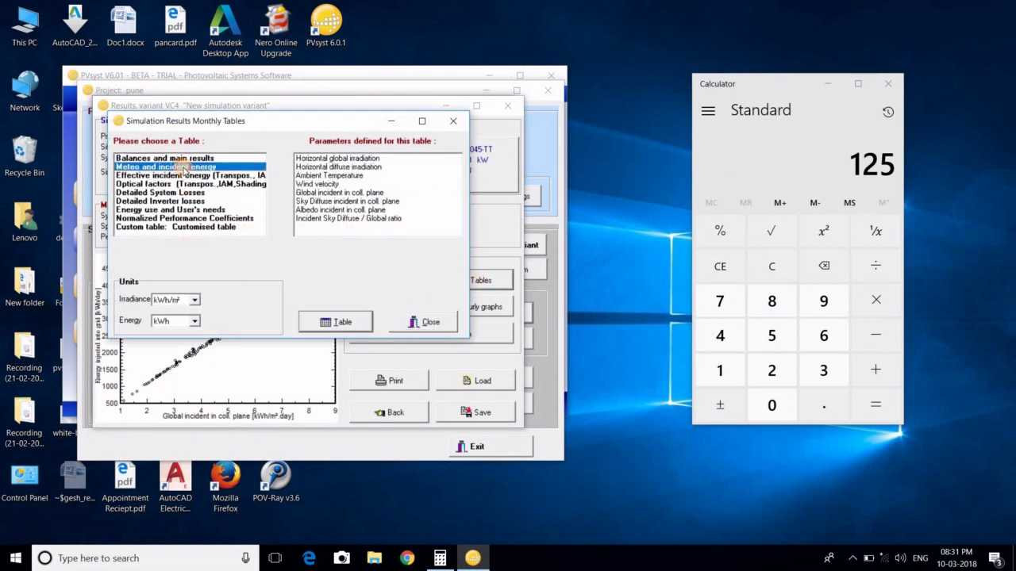
left_click(349, 322)
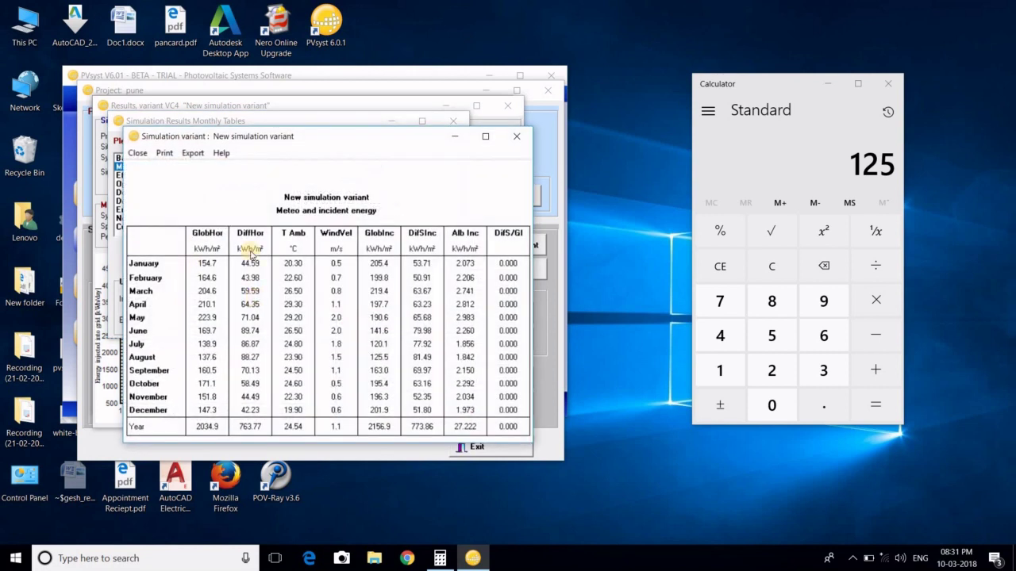
left_click(527, 138)
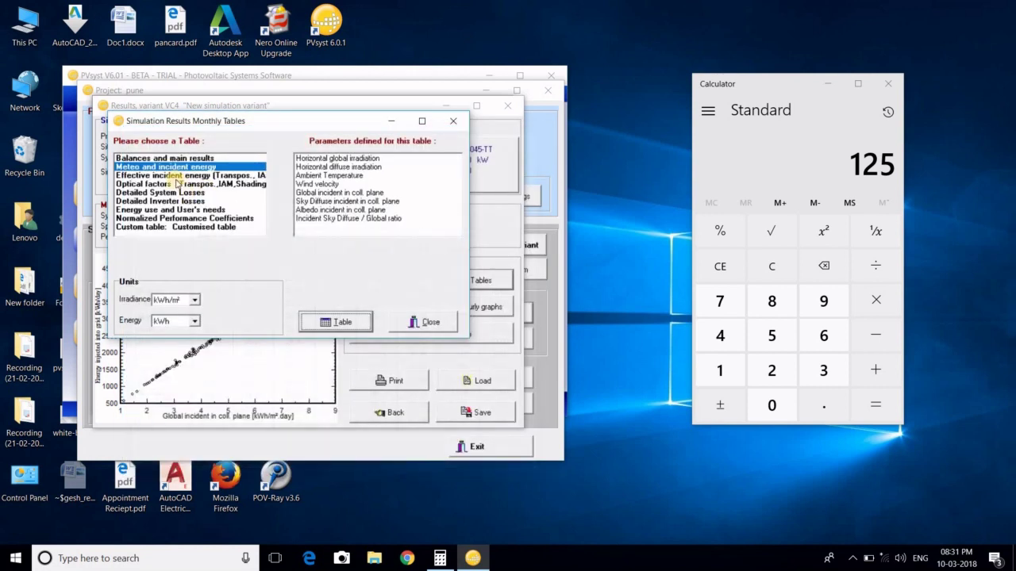
View the monthly Effective incident energy (Transpos., IAM, Shadings) table and close it
left_click(173, 175)
left_click(335, 183)
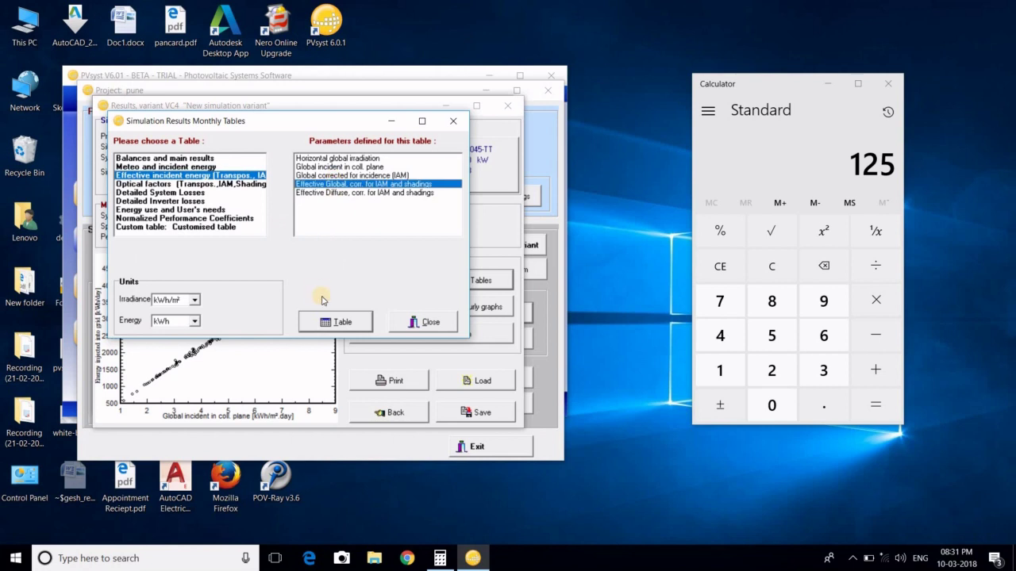
left_click(324, 321)
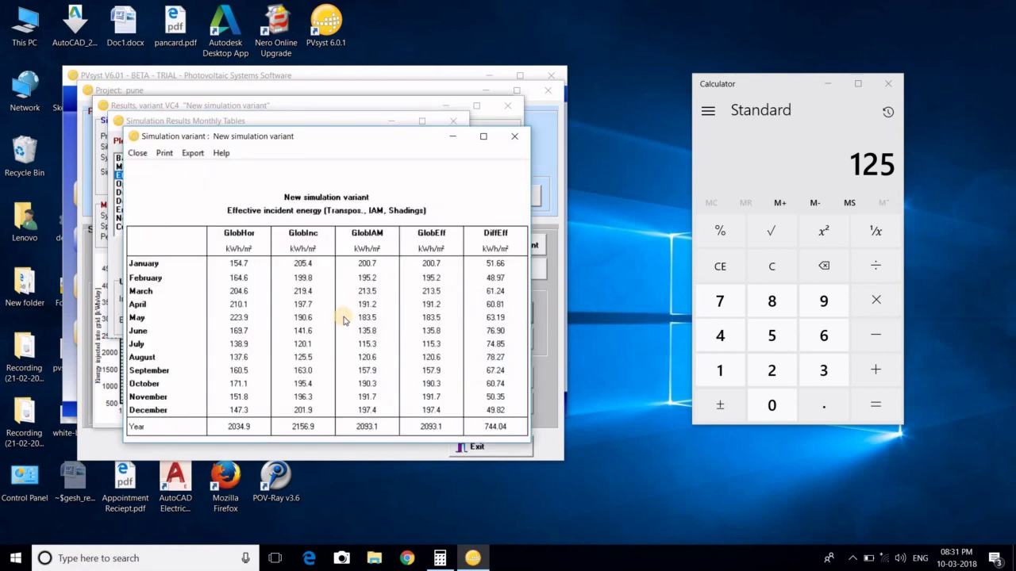
left_click(514, 137)
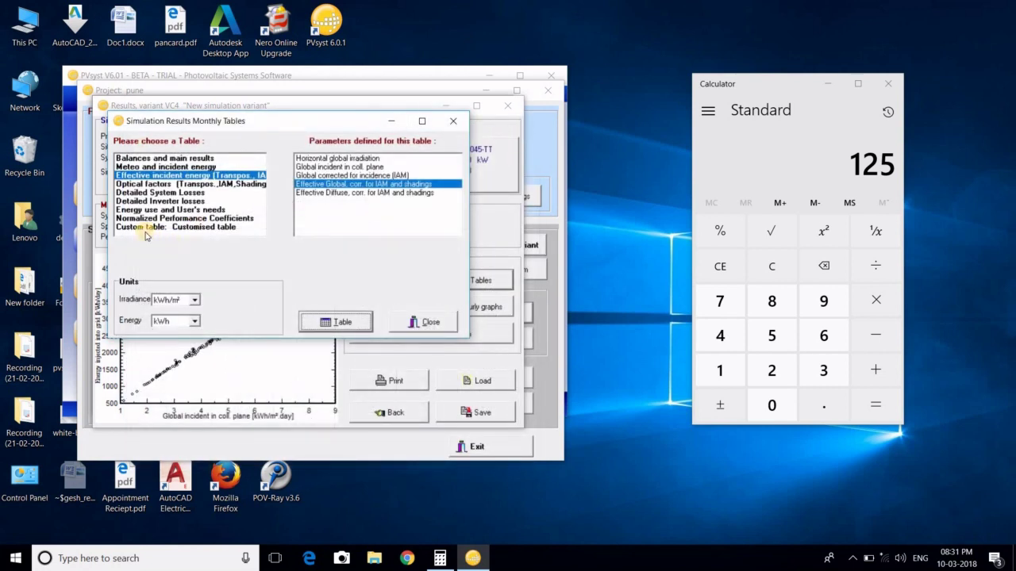
View the monthly Energy use and User's needs table in kWh, and return to the main results
left_click(195, 210)
left_click(321, 324)
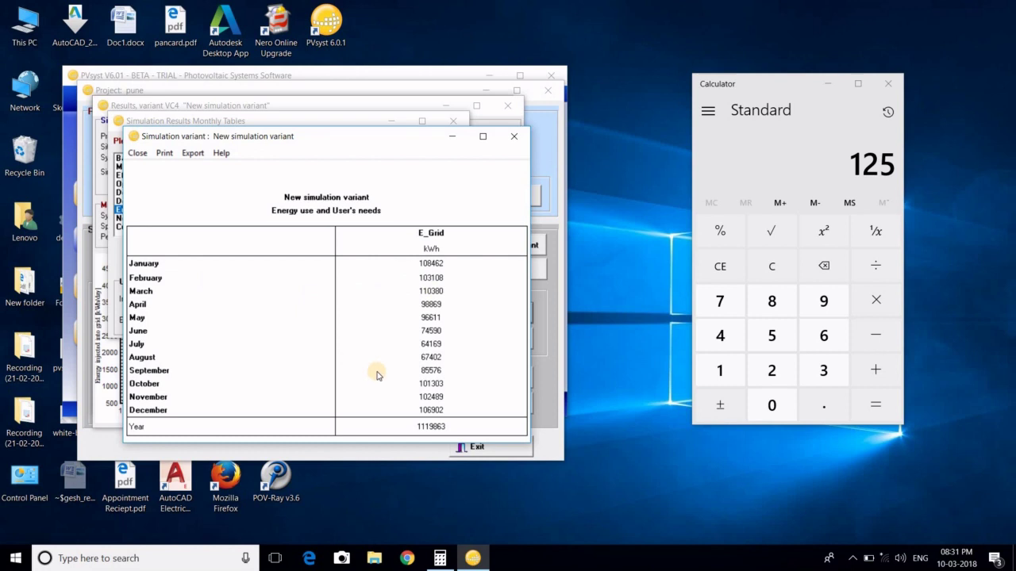
left_click(513, 138)
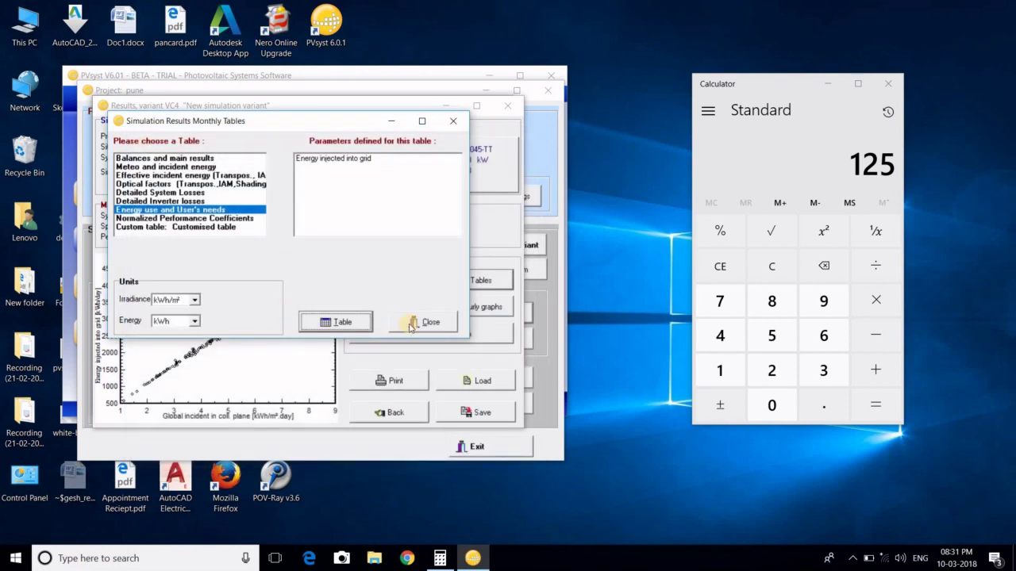
left_click(424, 323)
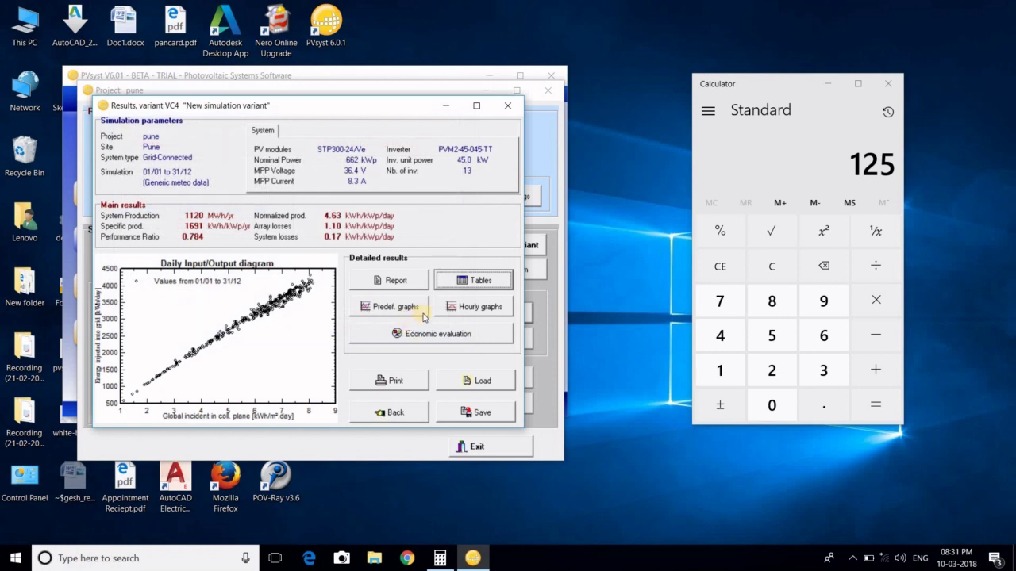
Display the predefined Normalized Production and Loss Factors graph for the simulated variant
left_click(397, 310)
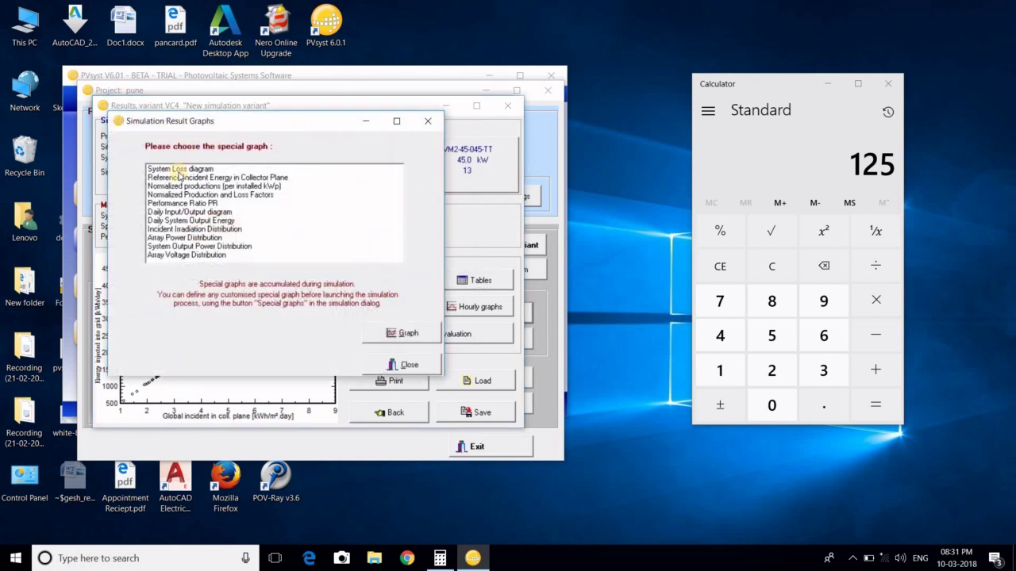
left_click(190, 195)
left_click(386, 334)
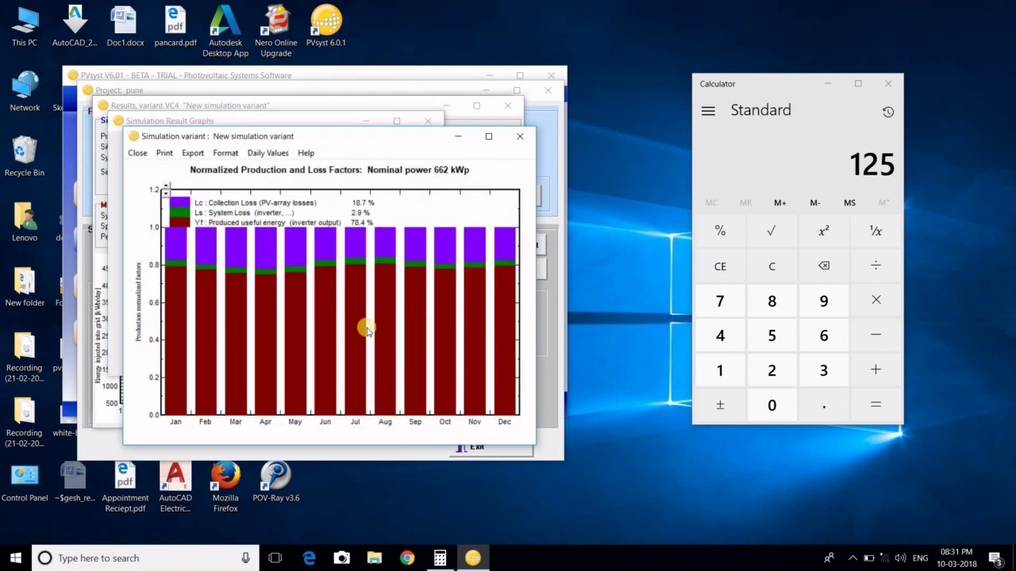
Display the predefined Daily System Output Energy graph in place of the loss factors graph, and return to the main results
left_click(519, 136)
left_click(191, 220)
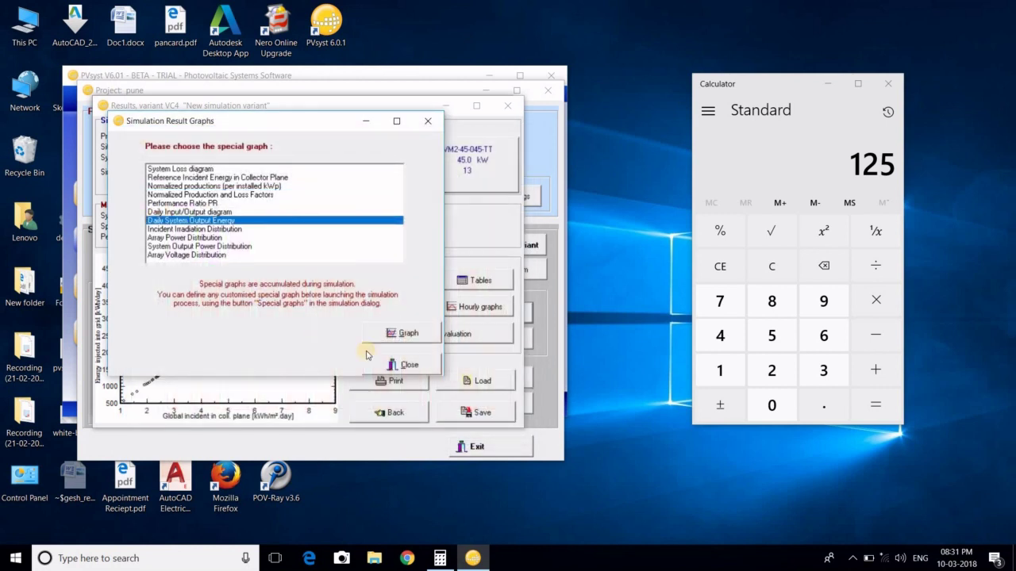
left_click(380, 334)
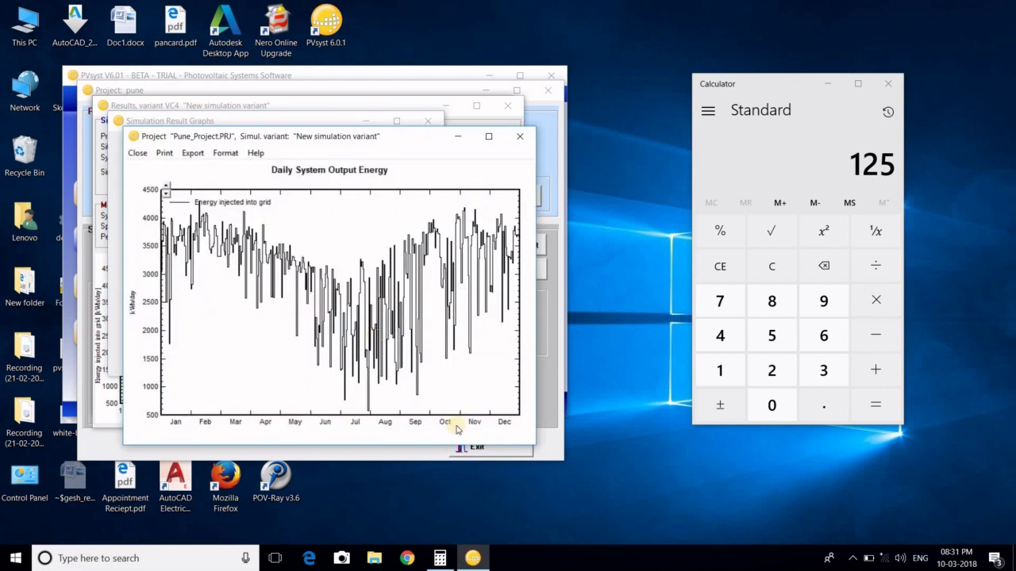
left_click(515, 138)
left_click(406, 365)
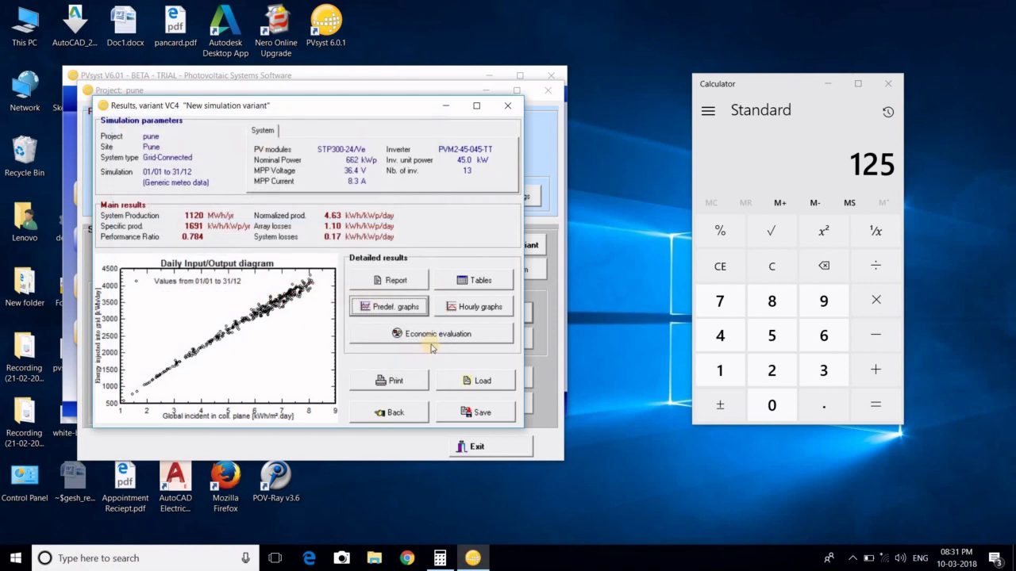
Plot hourly values of Simulation duration on the right axis in the hourly graphs, view the plot, and return to the main results
left_click(471, 310)
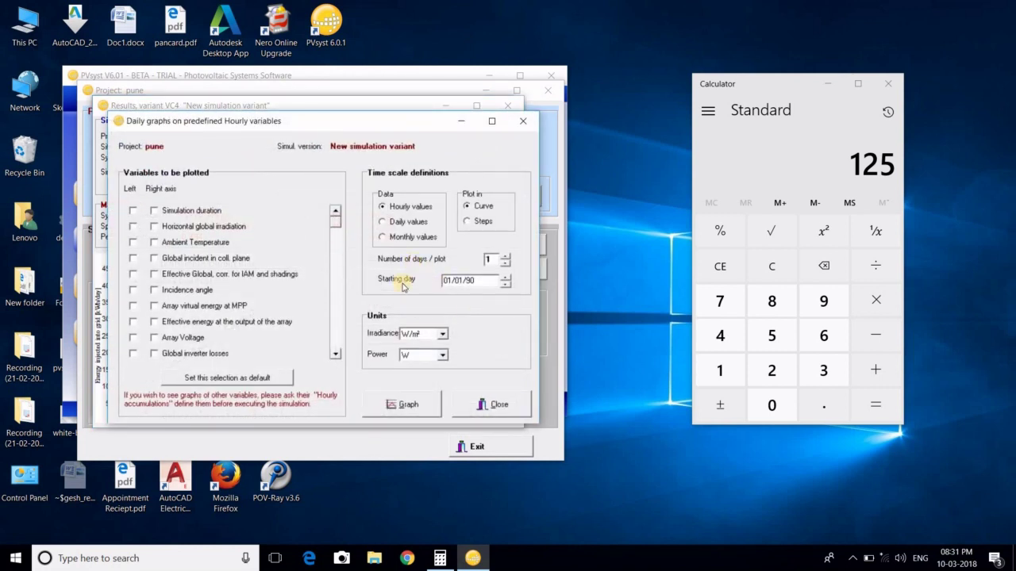
left_click(406, 408)
left_click(558, 324)
left_click(154, 211)
left_click(401, 407)
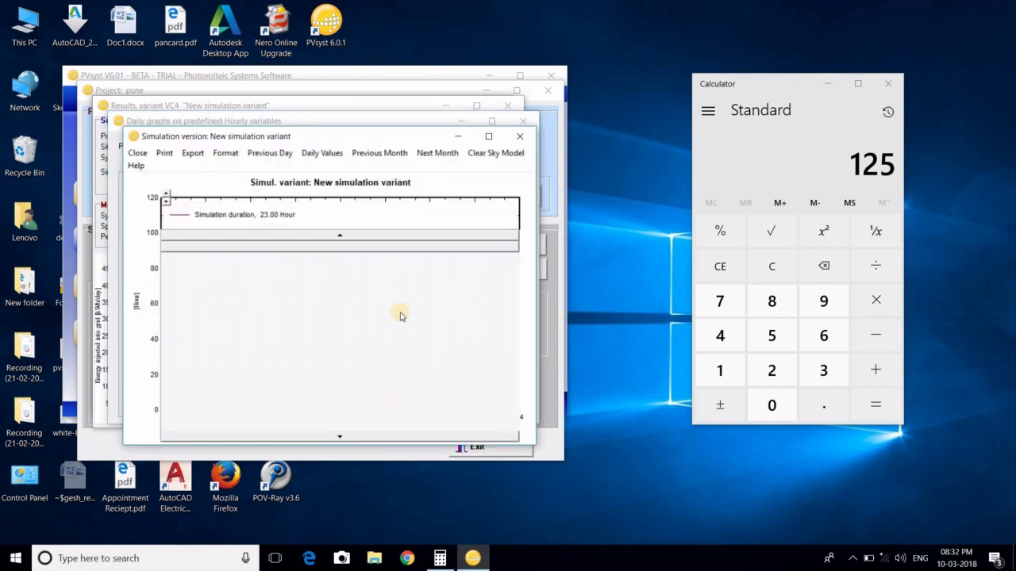
left_click(520, 135)
left_click(485, 405)
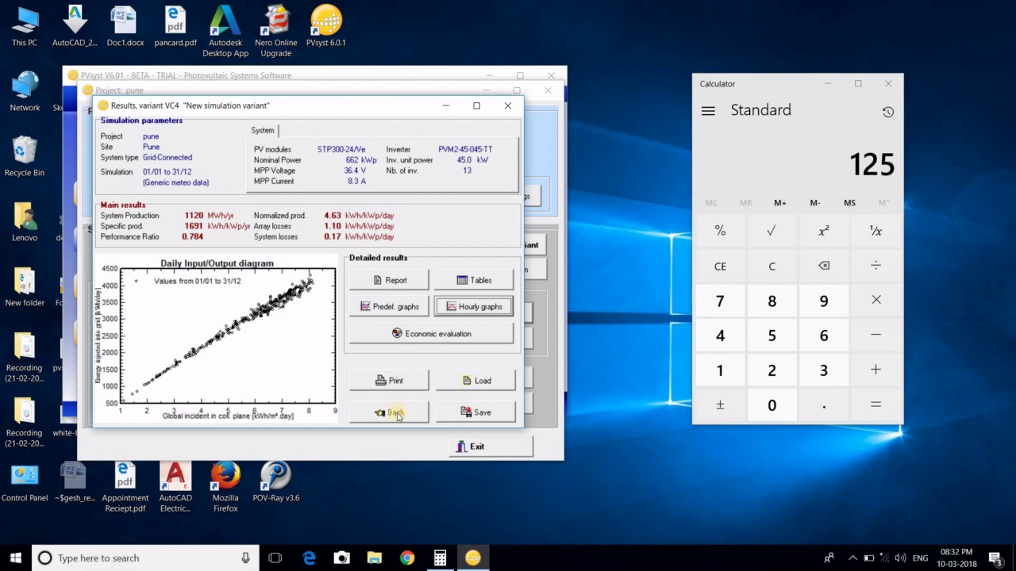
Leave the results, saving the simulation variant as "New simulation variant", and return to the pune project overview
left_click(396, 414)
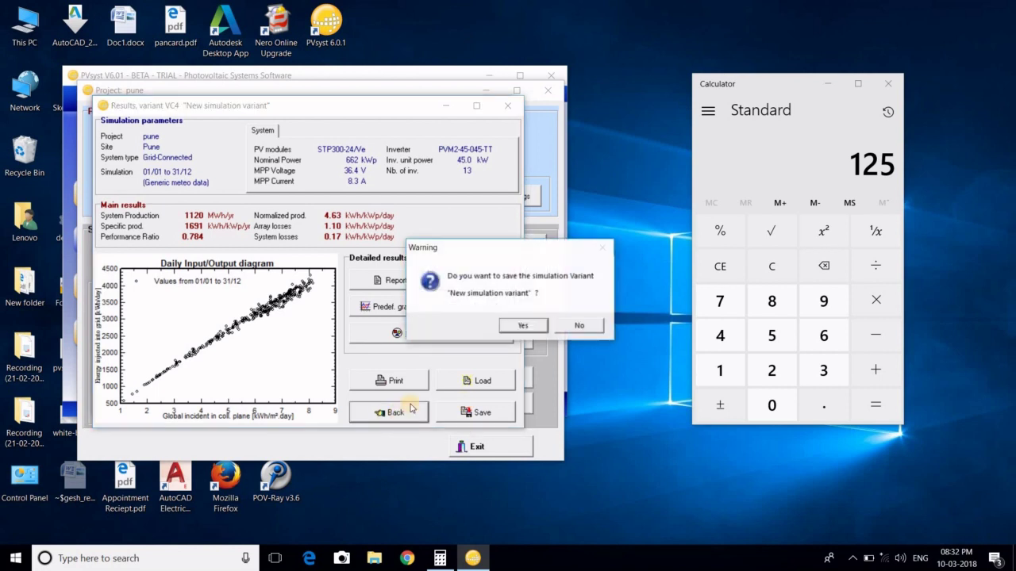
left_click(512, 327)
left_click(321, 295)
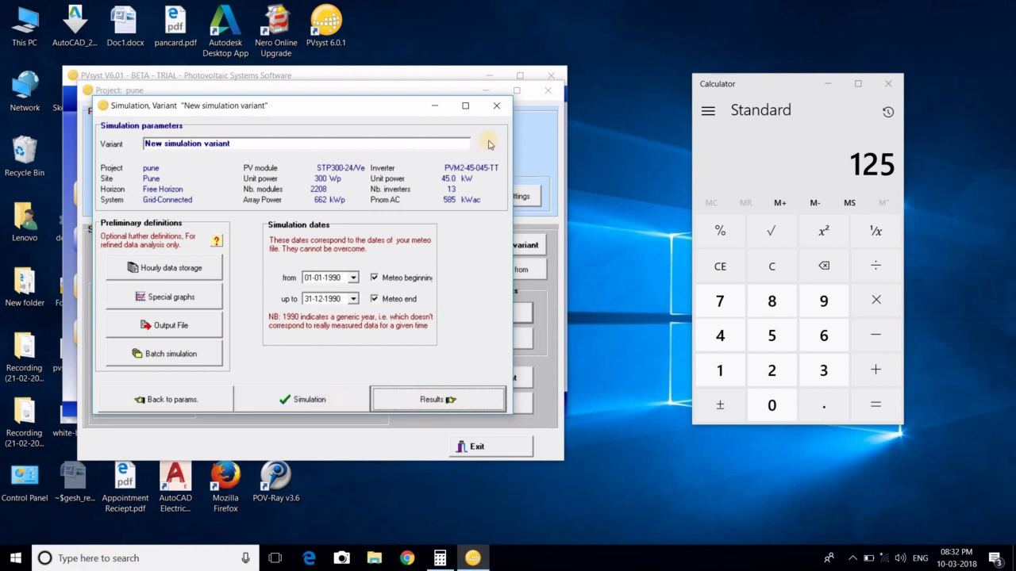
left_click(497, 106)
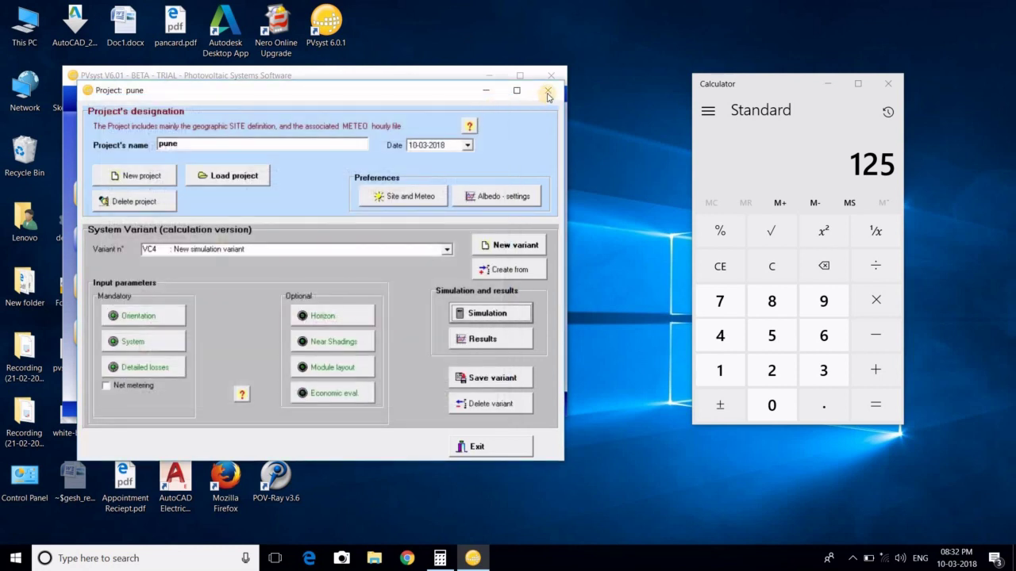